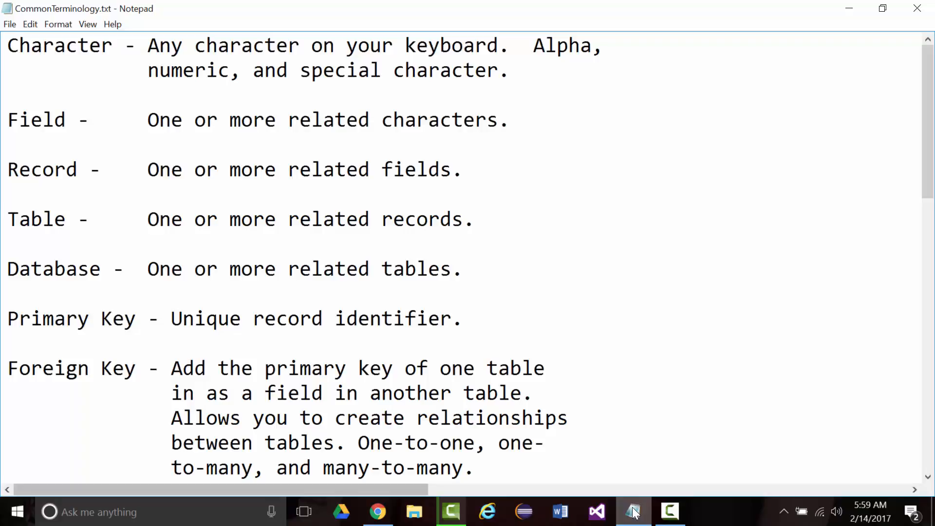
# - Skim the database definitions in CommonTerminology.txt and minimize the document's window
pyautogui.scroll(-10, 280, 338)
pyautogui.scroll(10, 274, 341)
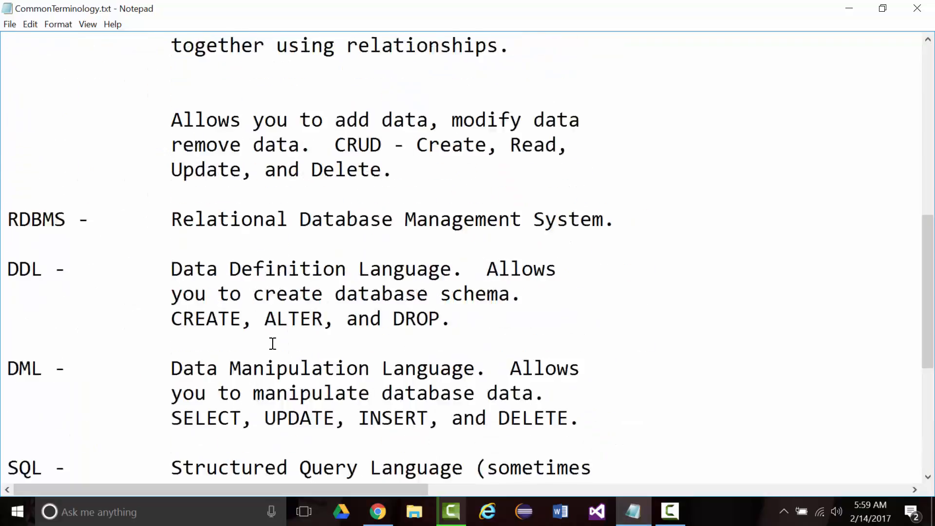
pyautogui.click(849, 8)
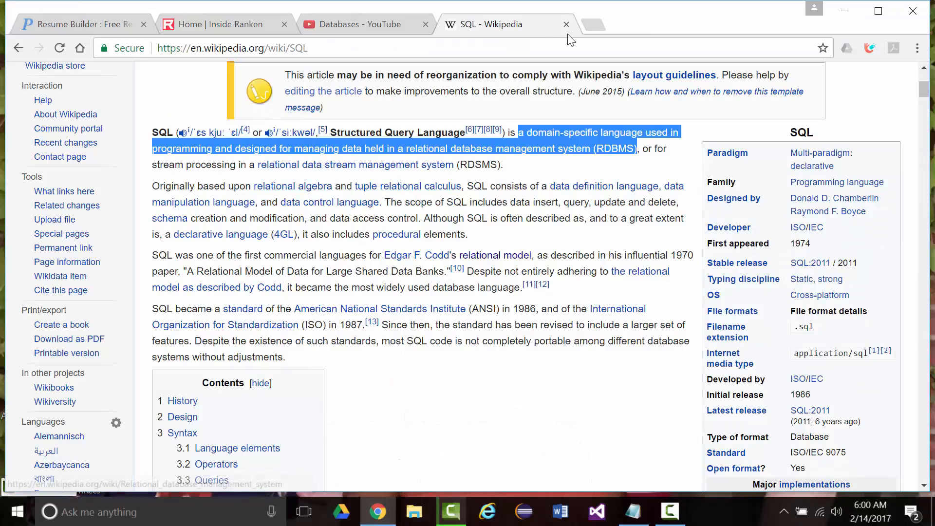
# - Replace the SQL Wikipedia tab with a new browser tab and load apachefriends.org in it
pyautogui.click(587, 24)
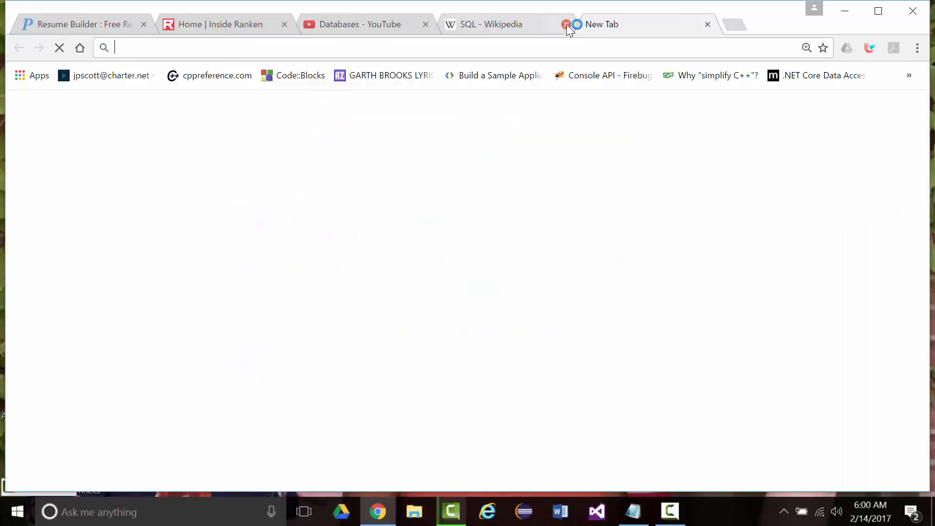
pyautogui.click(566, 25)
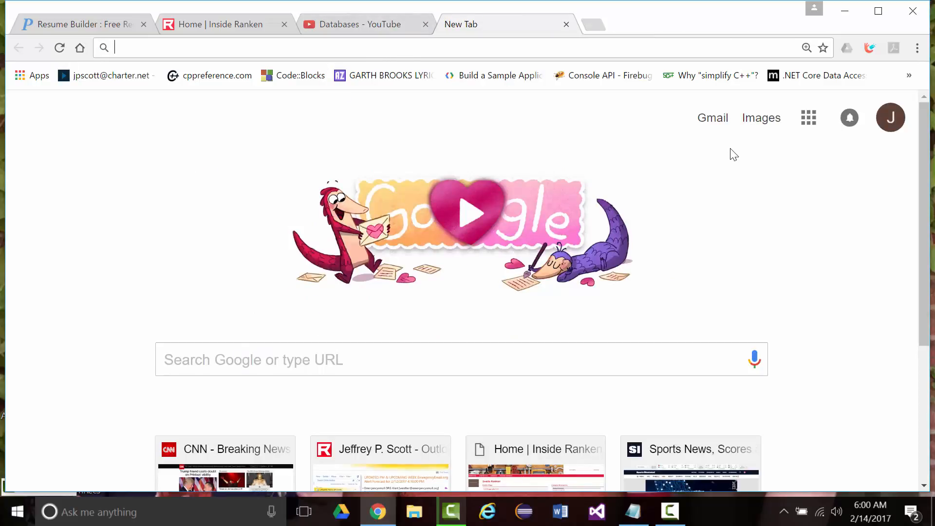
pyautogui.write('apachef')
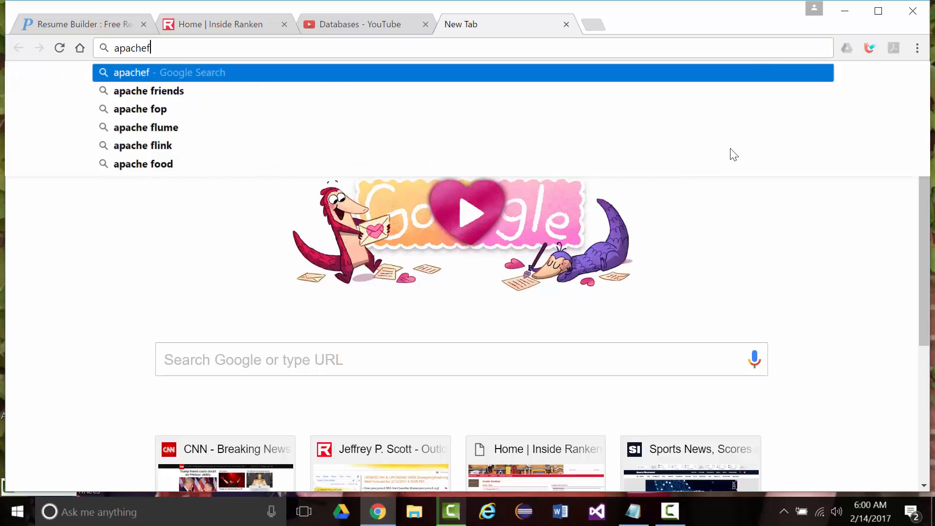
pyautogui.write('riends.o')
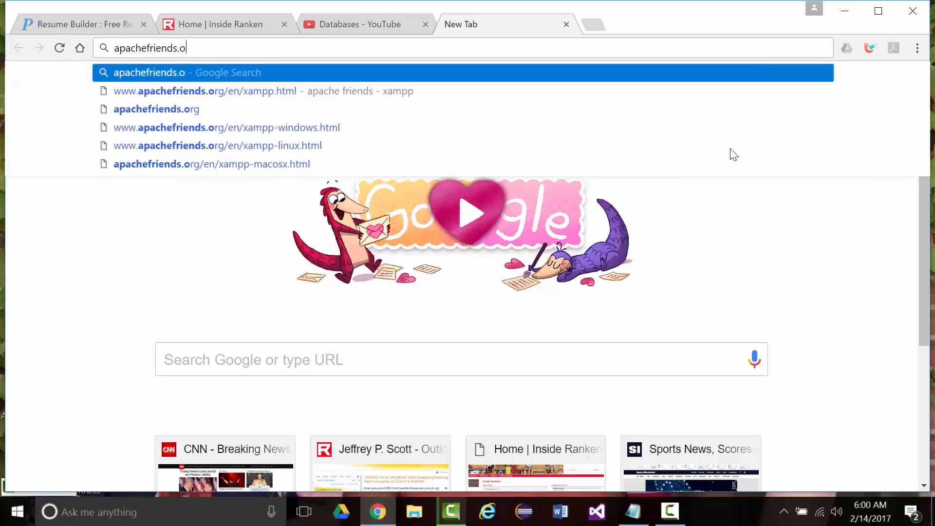
pyautogui.write('rg')
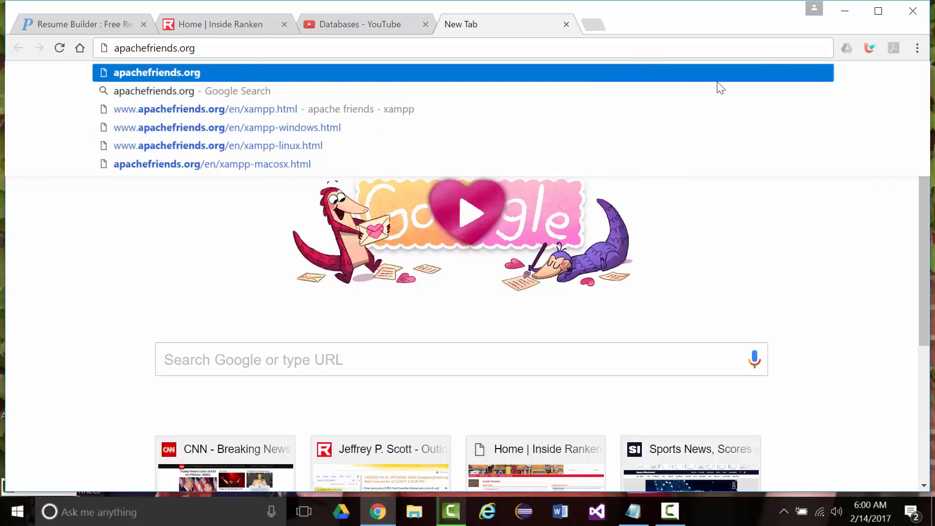
pyautogui.press('Return')
# - Copy the XAMPP home page's full web address into a new blank Notepad document
pyautogui.click(229, 47)
pyautogui.hotkey('ctrl', 'c')
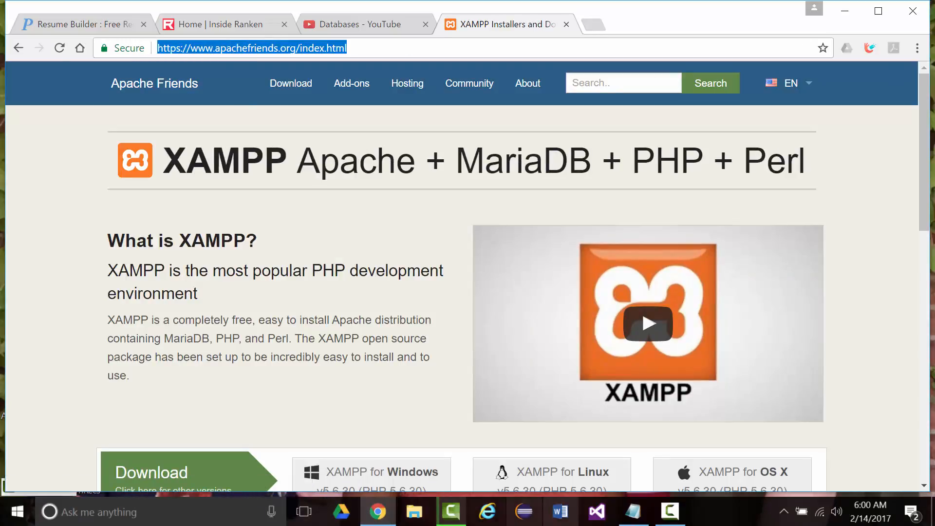
pyautogui.rightClick(634, 511)
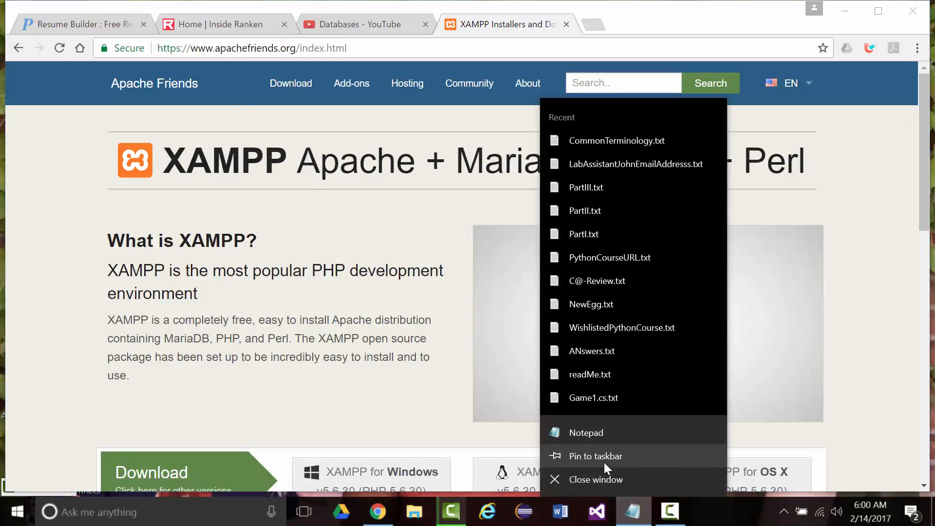
pyautogui.click(592, 432)
pyautogui.hotkey('ctrl', 'v')
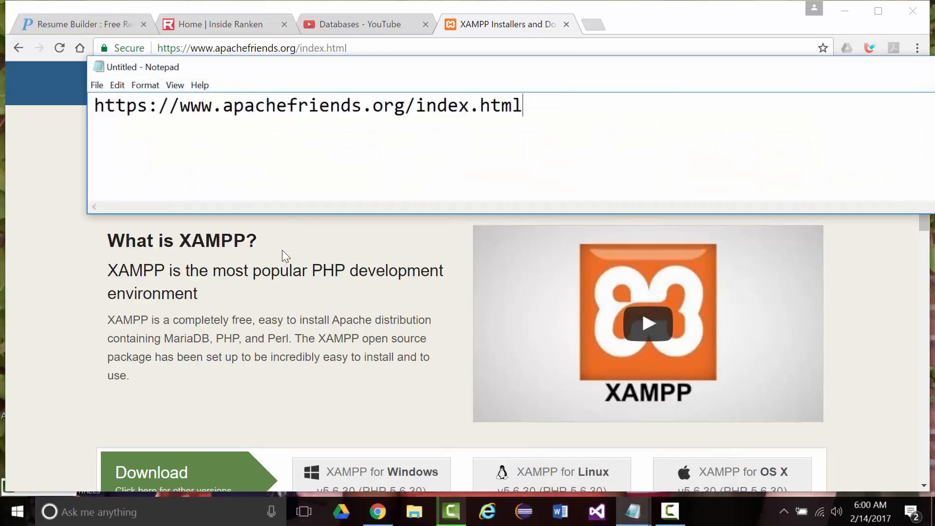
# - Enlarge the Notepad text with the pasted address to font size 36
pyautogui.click(154, 84)
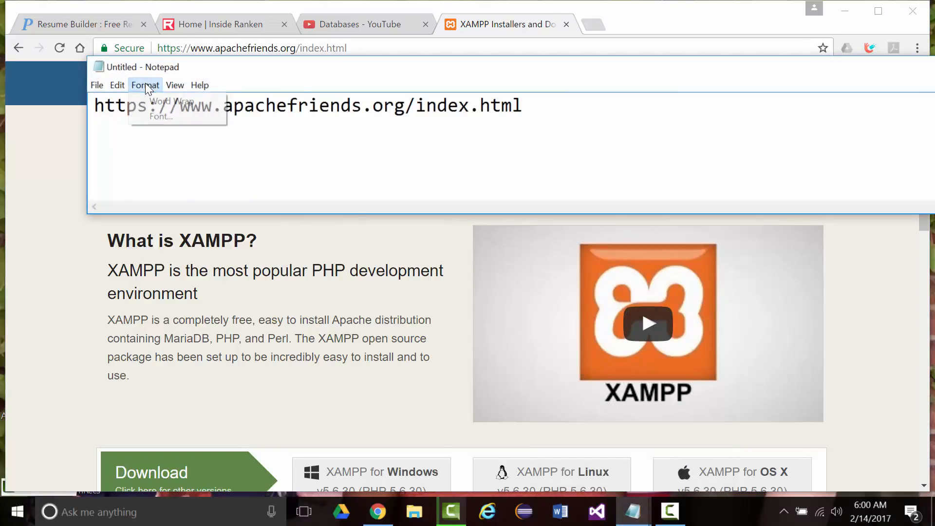
pyautogui.click(154, 117)
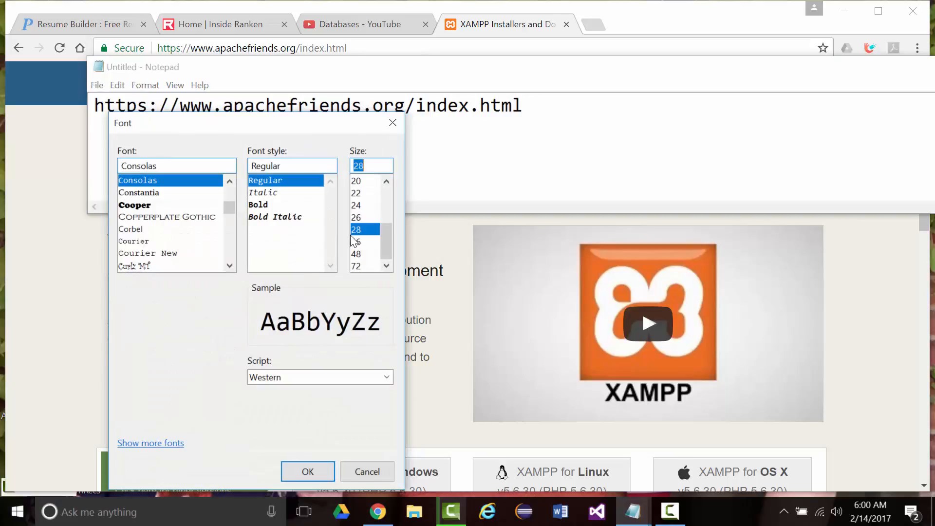
pyautogui.click(354, 241)
pyautogui.click(323, 467)
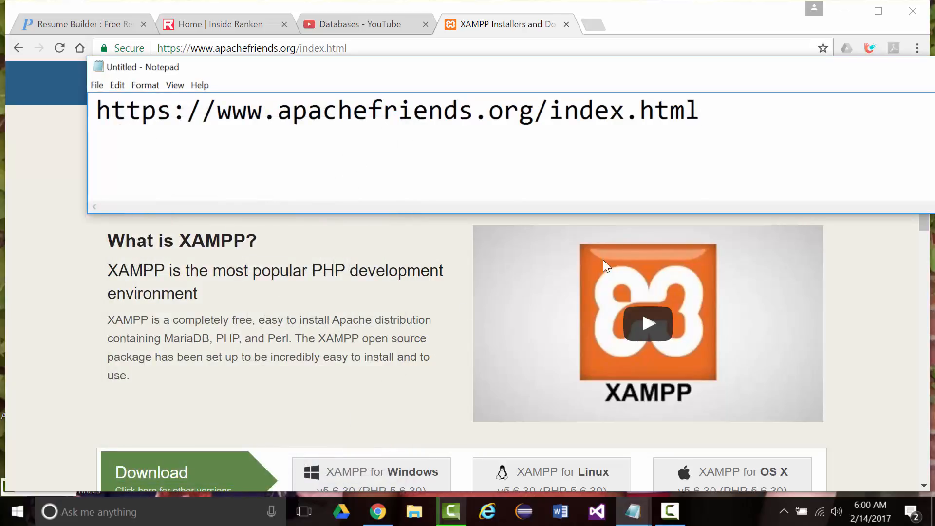
# - Resize and reposition the note's window so it fits around the whole web address line, and minimize it
pyautogui.moveTo(591, 74); pyautogui.dragTo(438, 45)
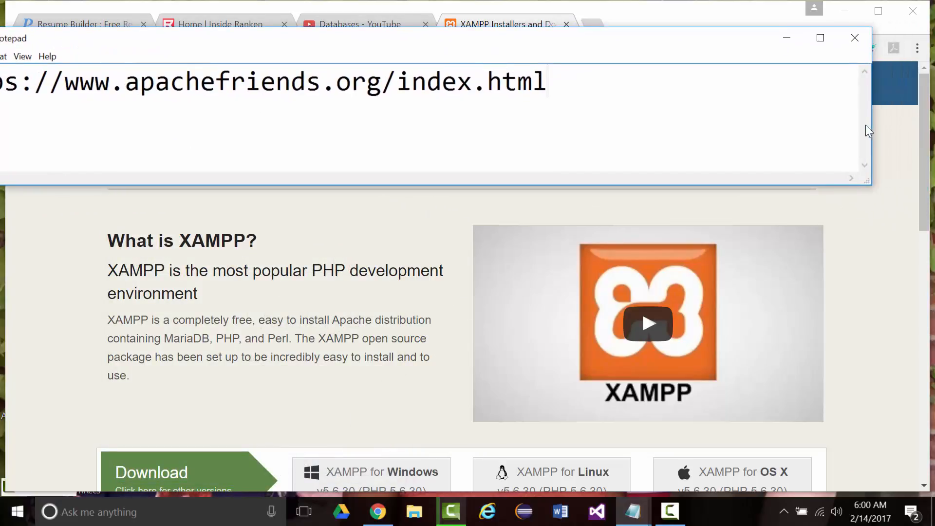
pyautogui.moveTo(866, 132); pyautogui.dragTo(617, 122)
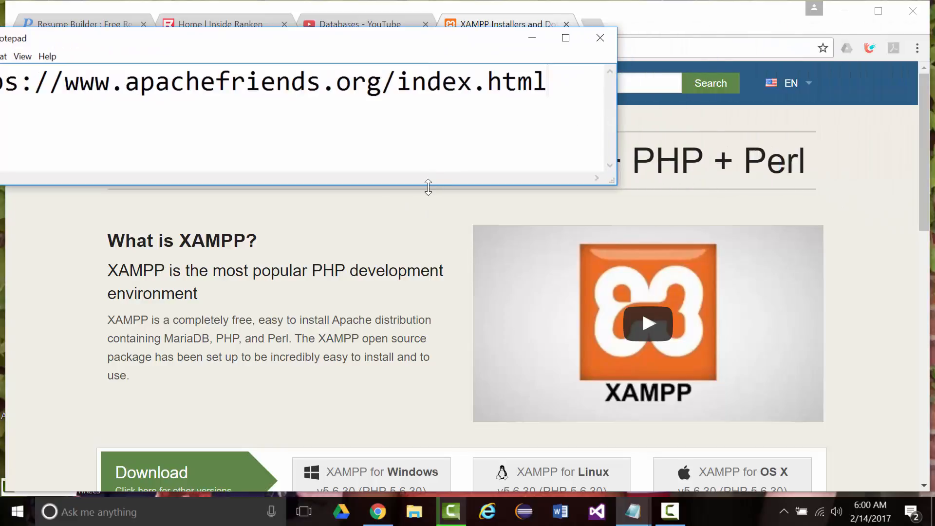
pyautogui.moveTo(428, 187); pyautogui.dragTo(442, 124)
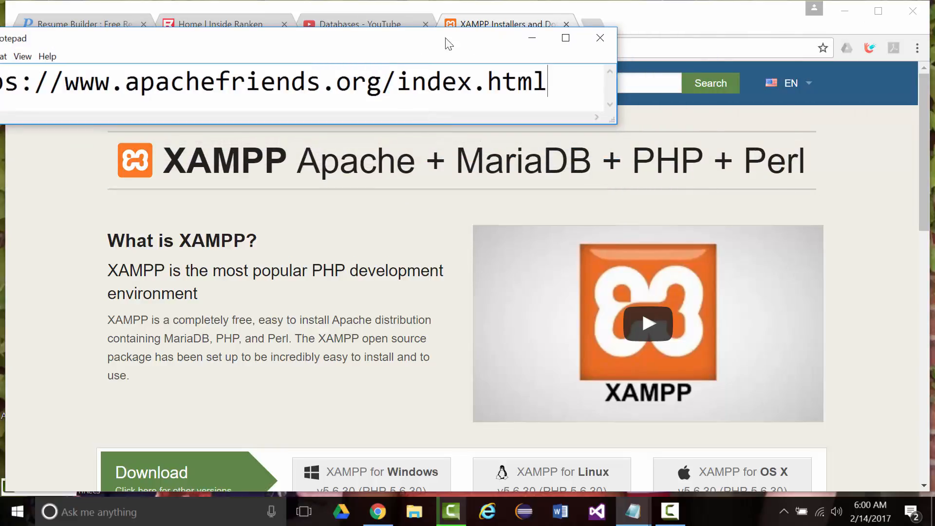
pyautogui.moveTo(359, 45); pyautogui.dragTo(507, 30)
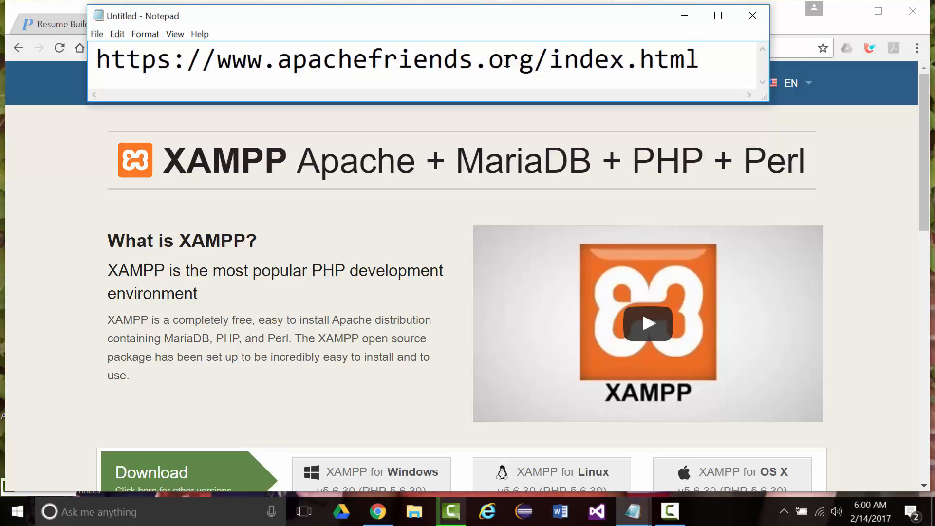
pyautogui.click(685, 15)
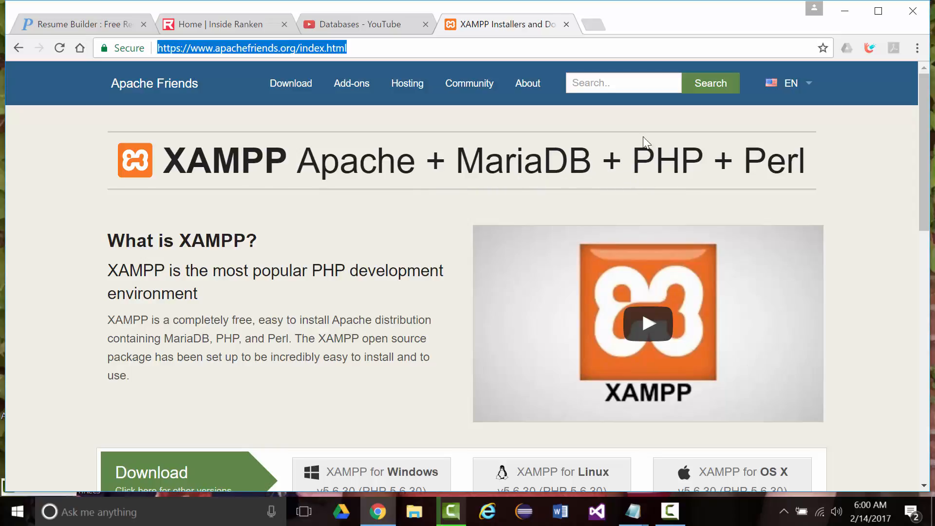
# - Look over the XAMPP home page down to its footer, and skim the full About page linked from the About Apache Friends section
pyautogui.scroll(-3, 516, 244)
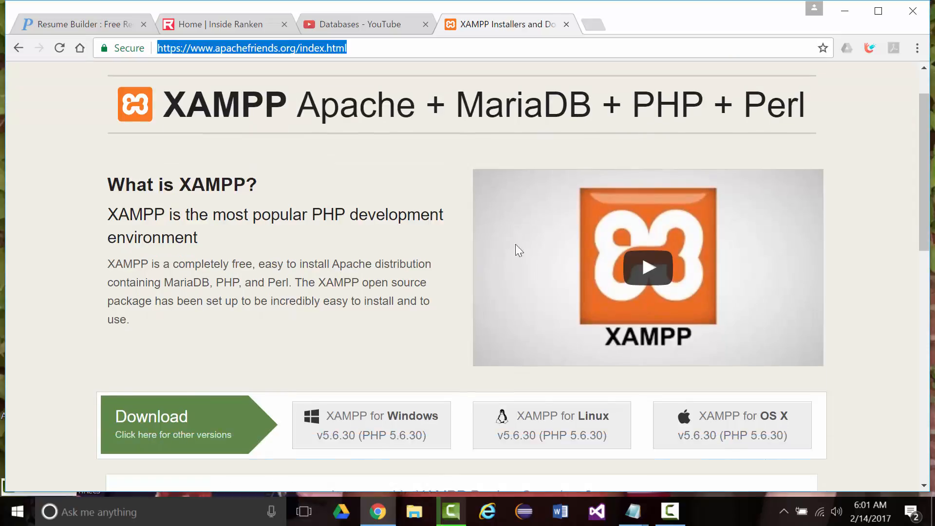
pyautogui.scroll(-3, 498, 250)
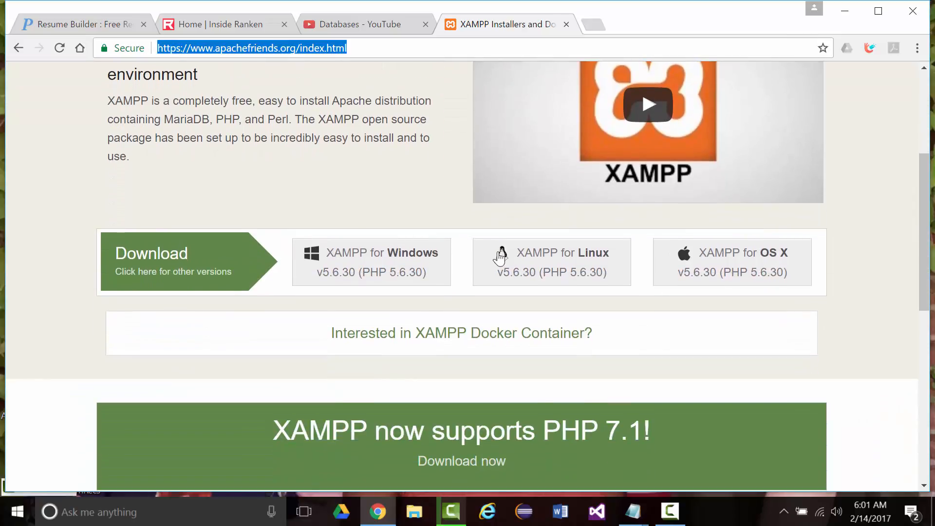
pyautogui.scroll(-4, 470, 251)
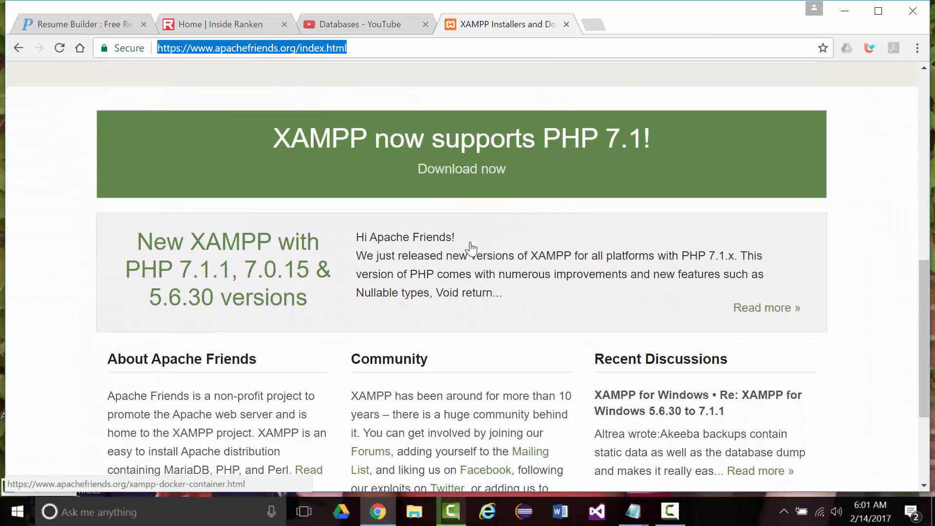
pyautogui.scroll(-2, 472, 247)
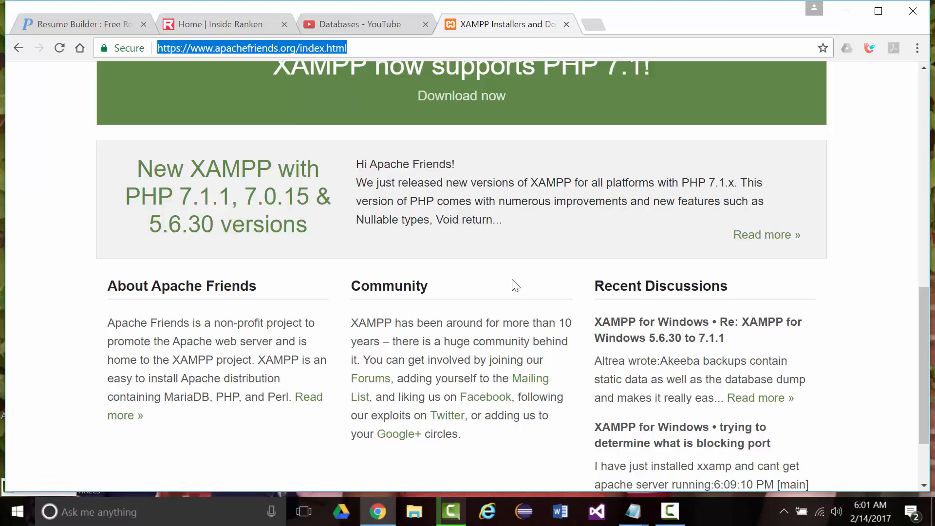
pyautogui.scroll(-2, 515, 289)
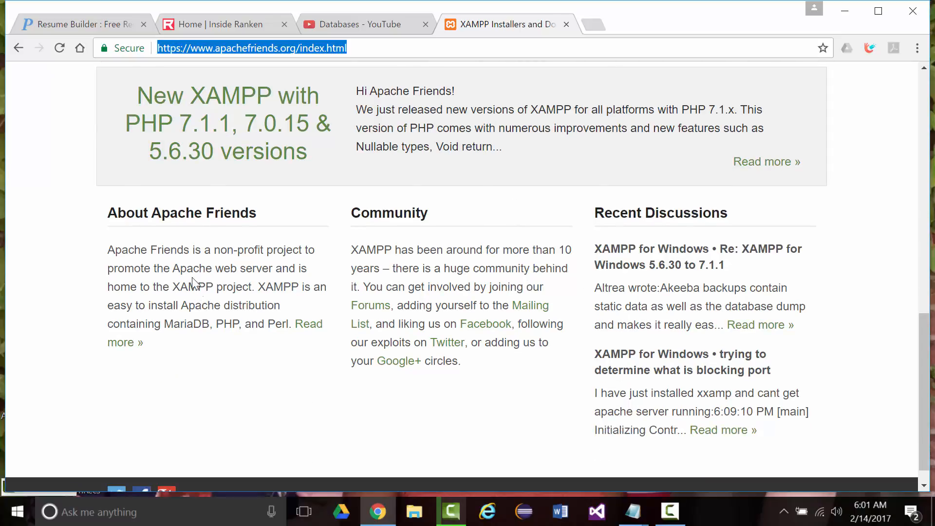
pyautogui.scroll(-1, 230, 283)
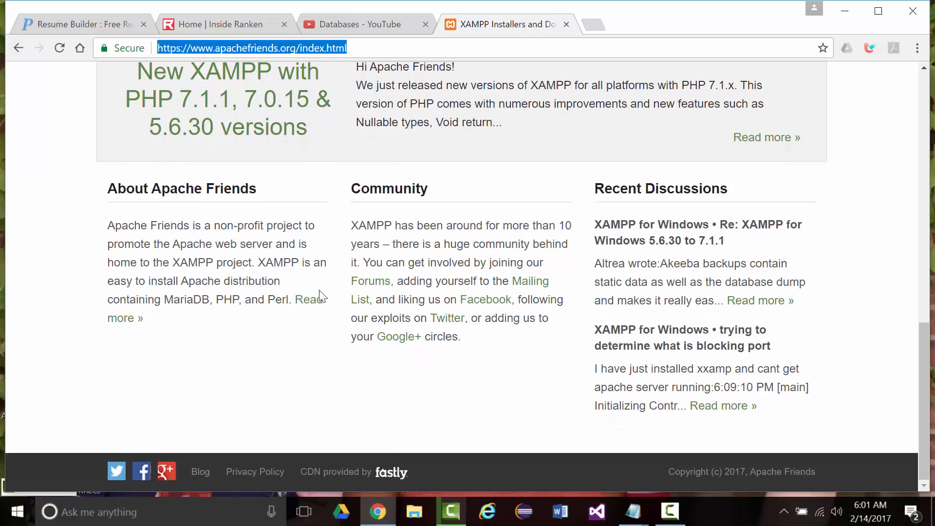
pyautogui.click(315, 305)
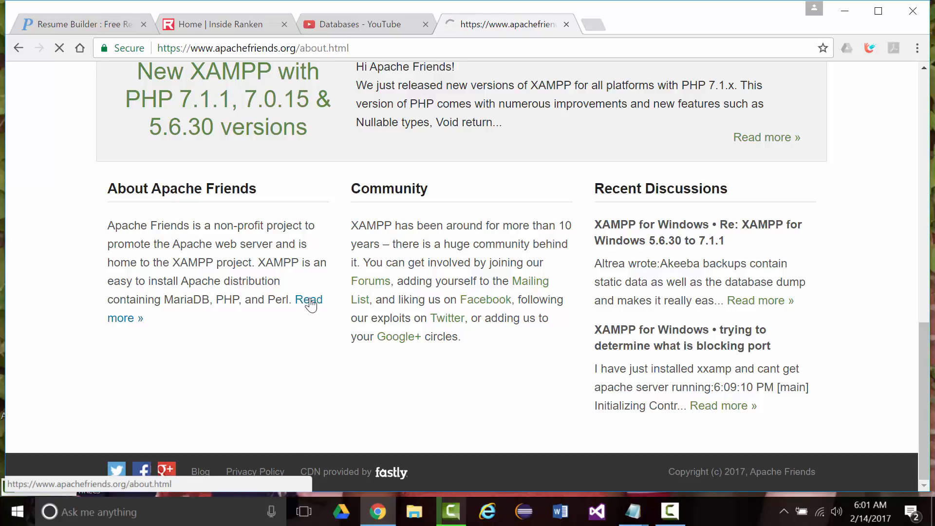
pyautogui.scroll(-10, 330, 306)
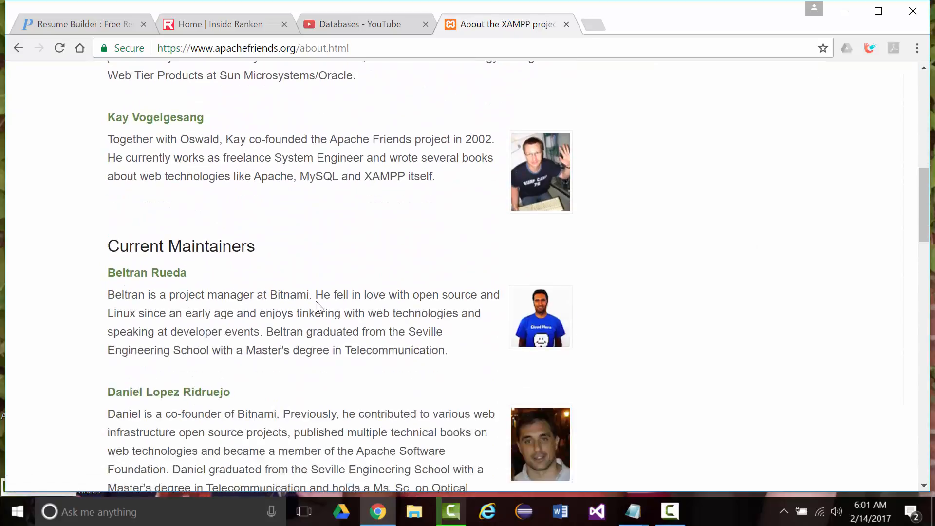
pyautogui.scroll(8, 315, 303)
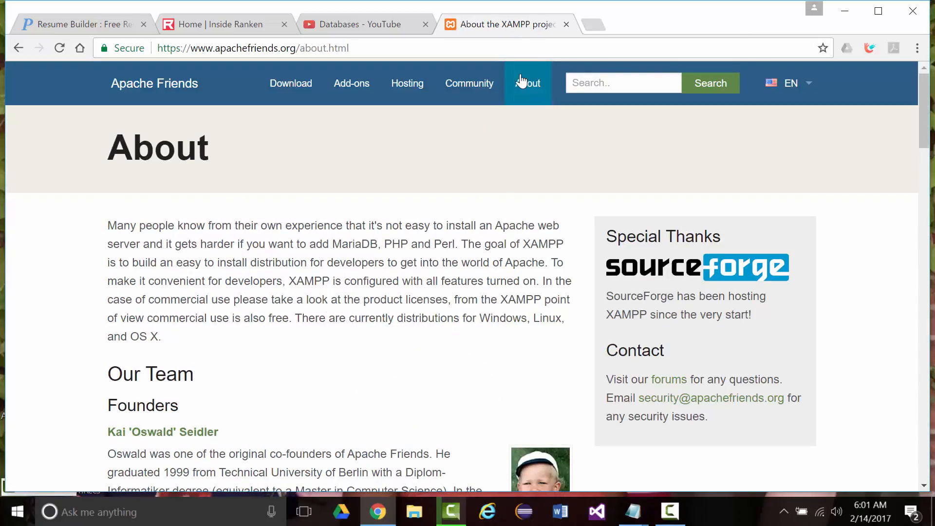
# - Search Google in a new tab for "differences between mariadb and mysql"
pyautogui.click(592, 25)
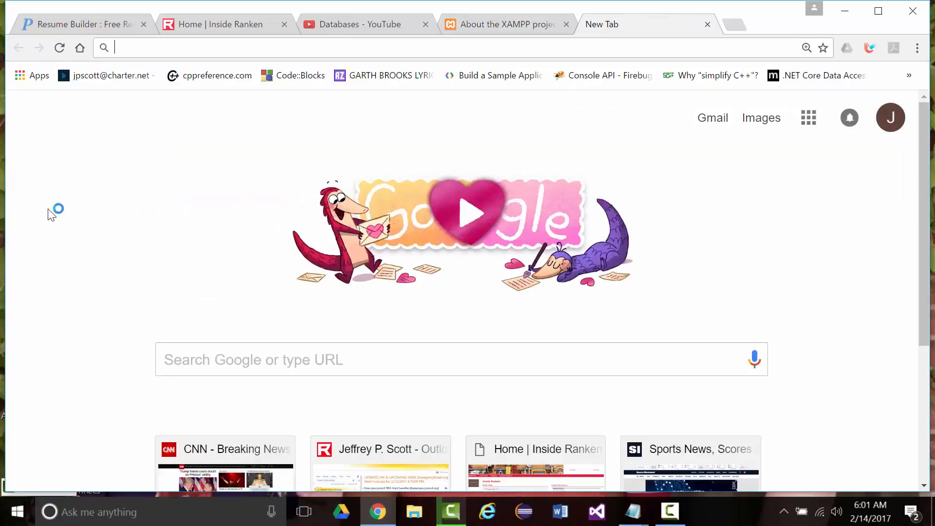
pyautogui.write('differe')
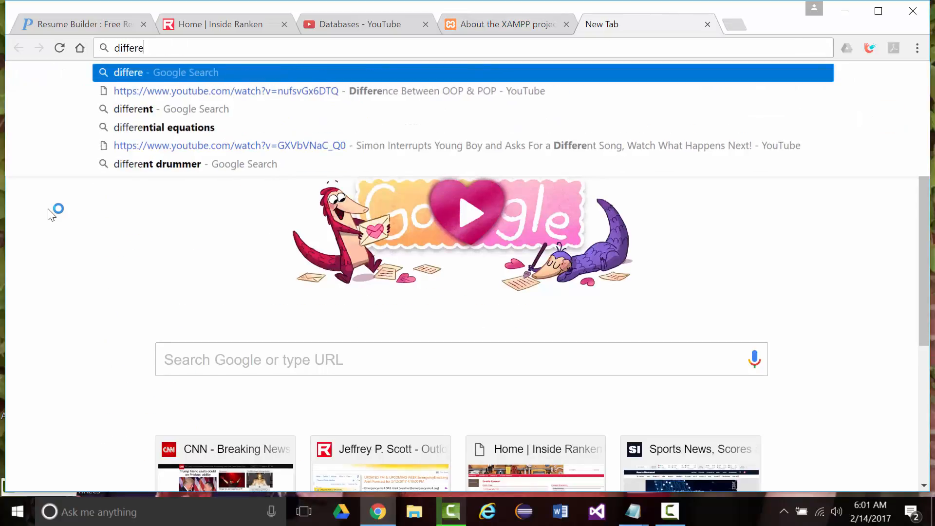
pyautogui.write('nces betwe')
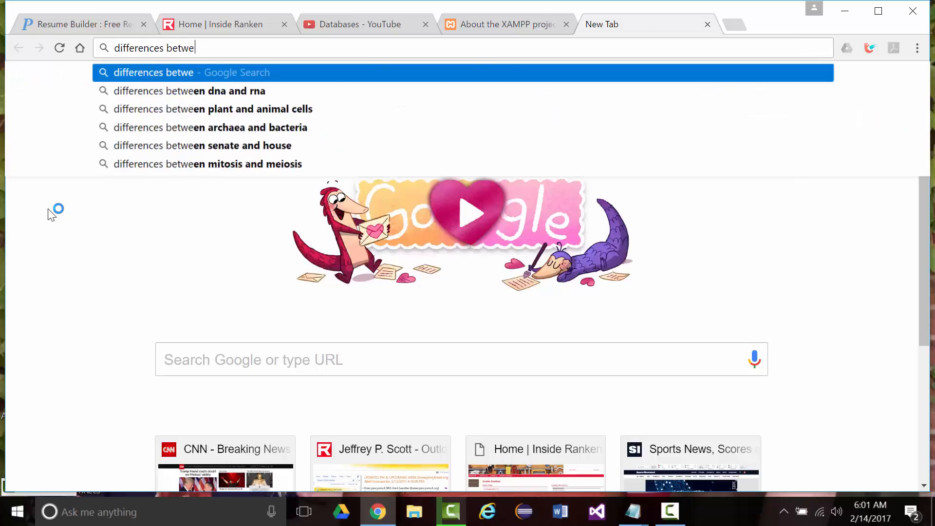
pyautogui.write('en maria')
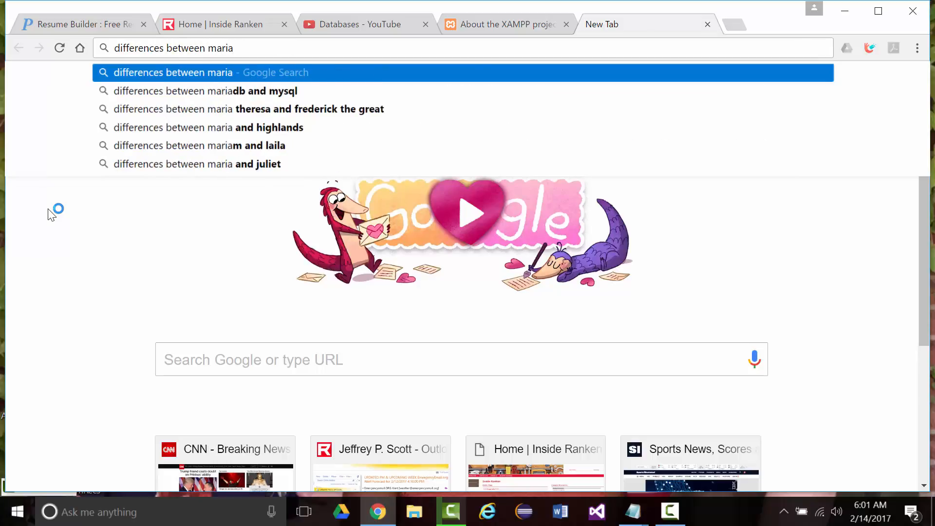
pyautogui.write('db and mysql')
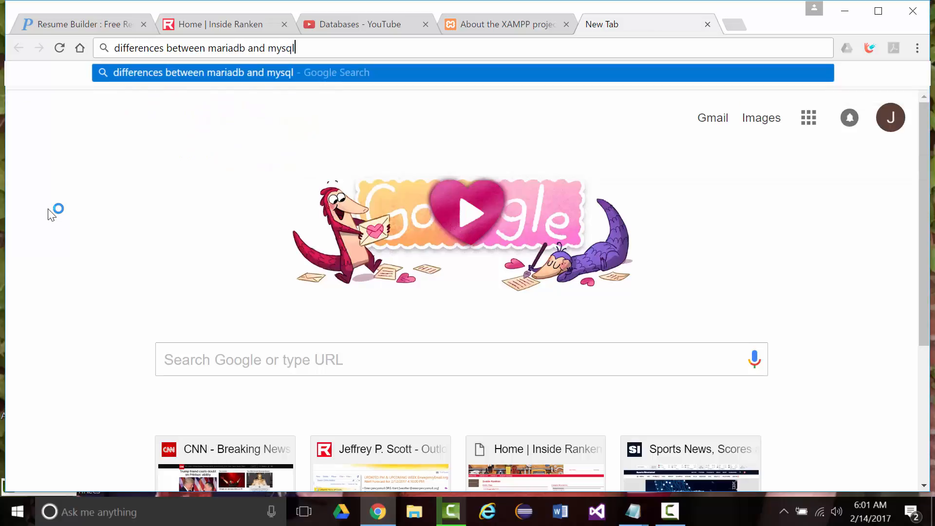
pyautogui.press('Return')
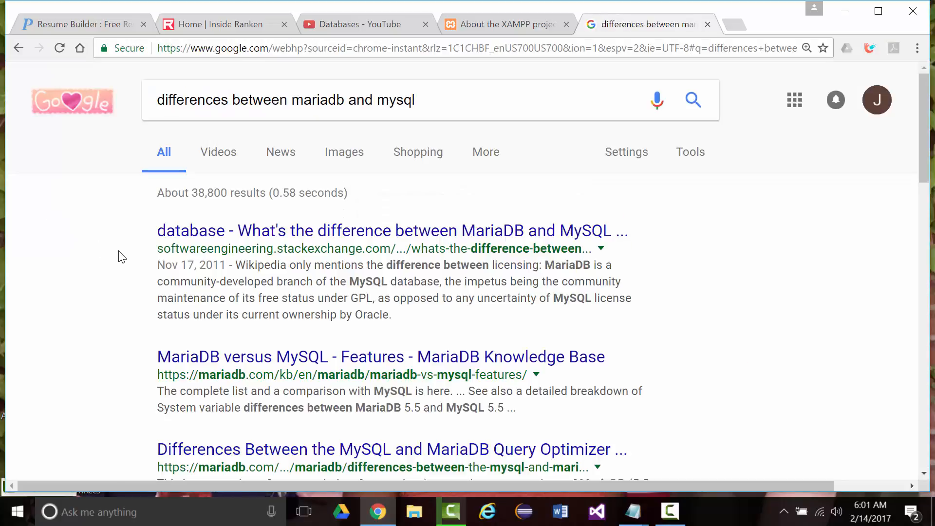
# - Open the Software Engineering Stack Exchange result on MariaDB versus MySQL and read the question and its answers
pyautogui.click(294, 233)
pyautogui.scroll(-1, 456, 283)
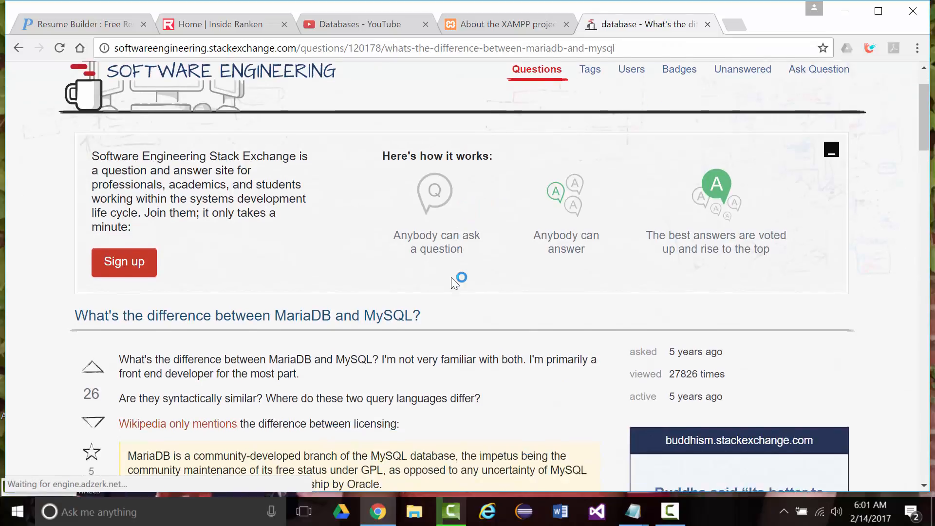
pyautogui.scroll(-3, 452, 278)
pyautogui.scroll(-1, 454, 287)
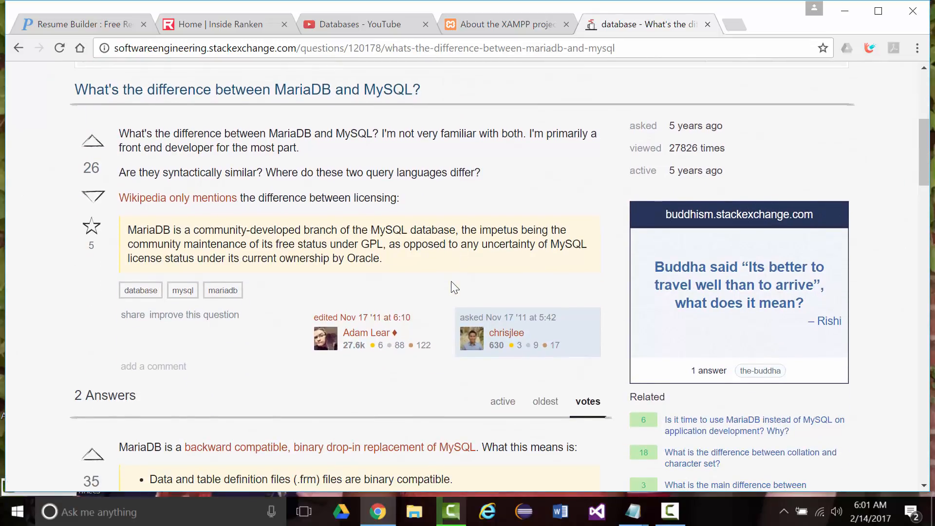
# - Read the accepted answer on MariaDB as a drop-in replacement for MySQL, with a brief glance back at the XAMPP About page
pyautogui.scroll(-1, 453, 287)
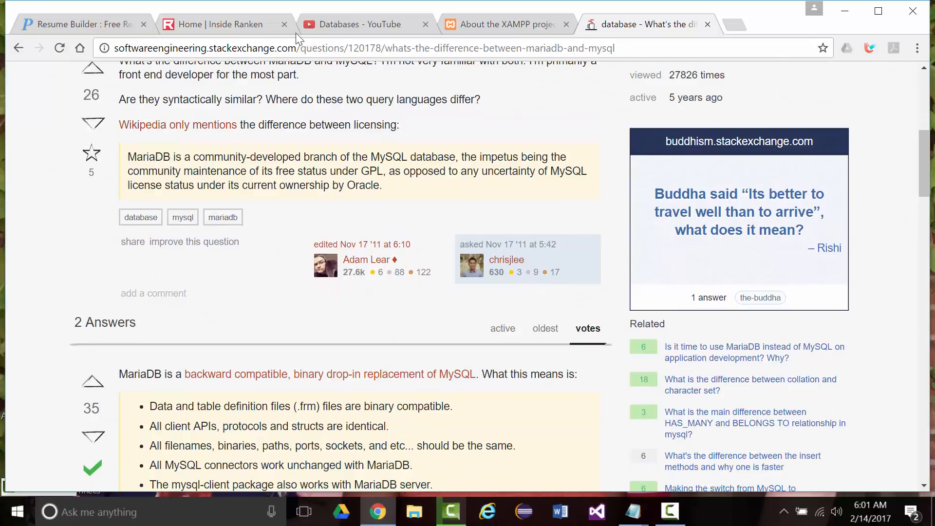
pyautogui.click(498, 29)
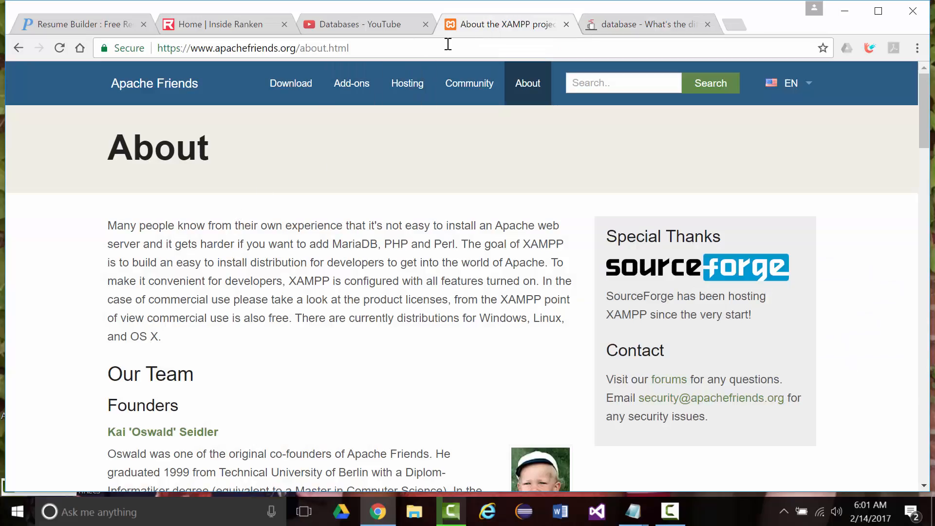
pyautogui.click(624, 26)
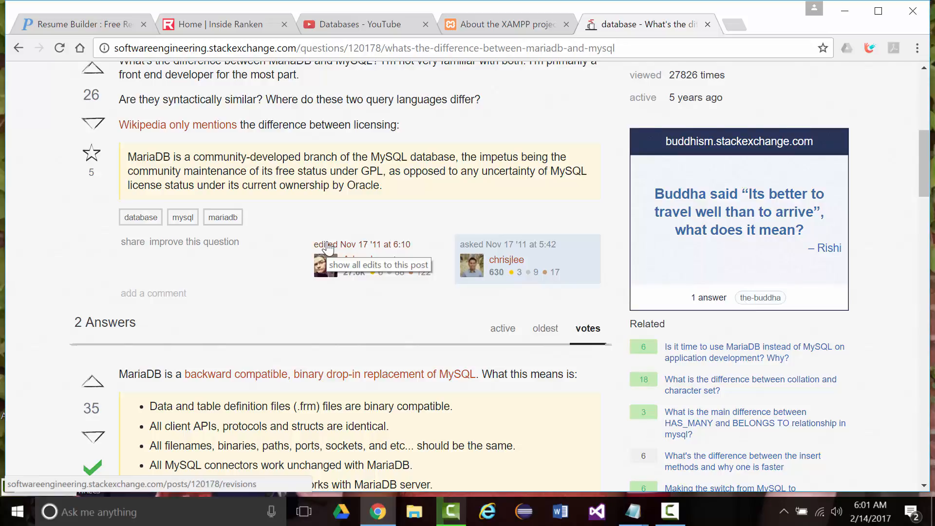
pyautogui.scroll(-3, 257, 295)
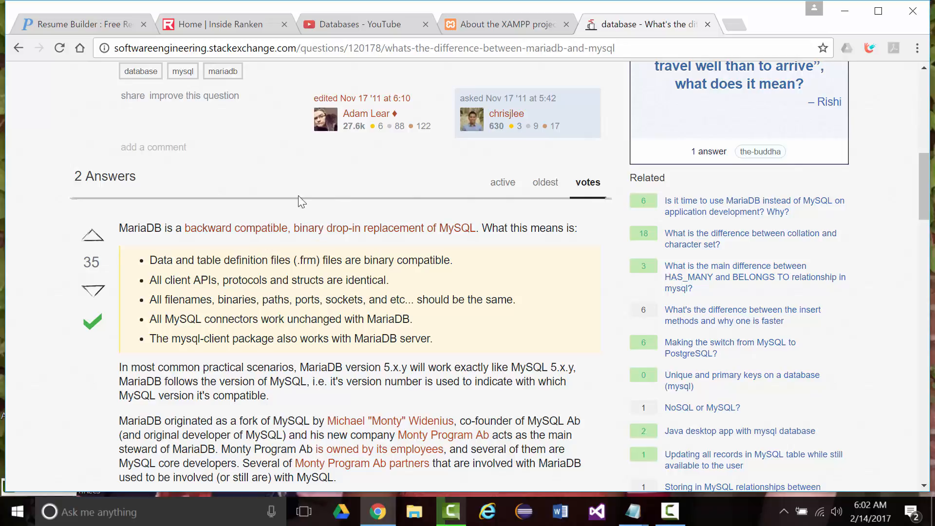
pyautogui.scroll(10, 298, 195)
# - Open the Apache Friends download page and look over the XAMPP for Windows versions
pyautogui.click(507, 25)
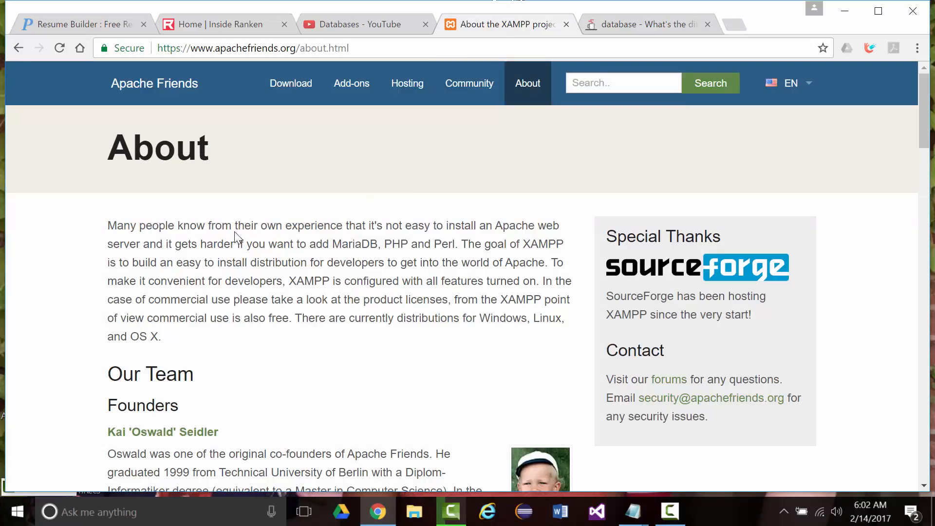
pyautogui.click(275, 79)
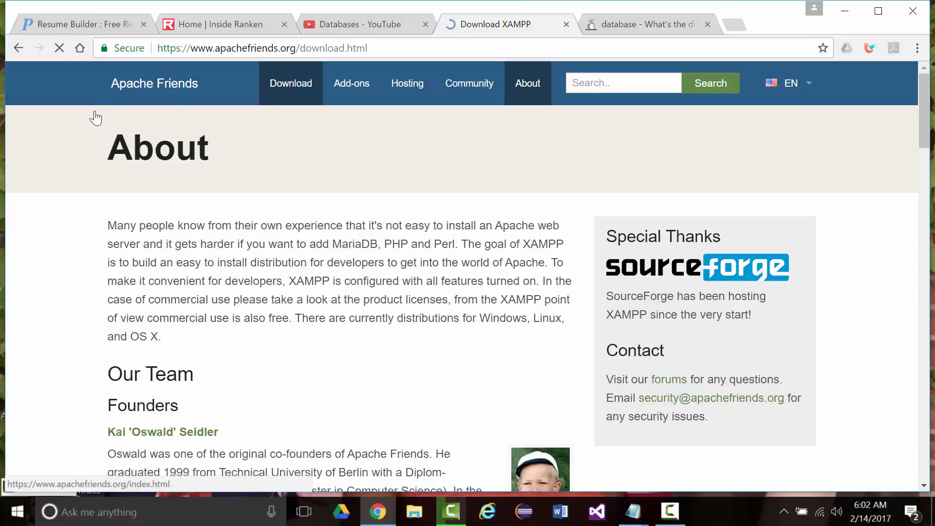
pyautogui.scroll(-1, 547, 237)
pyautogui.scroll(-2, 546, 238)
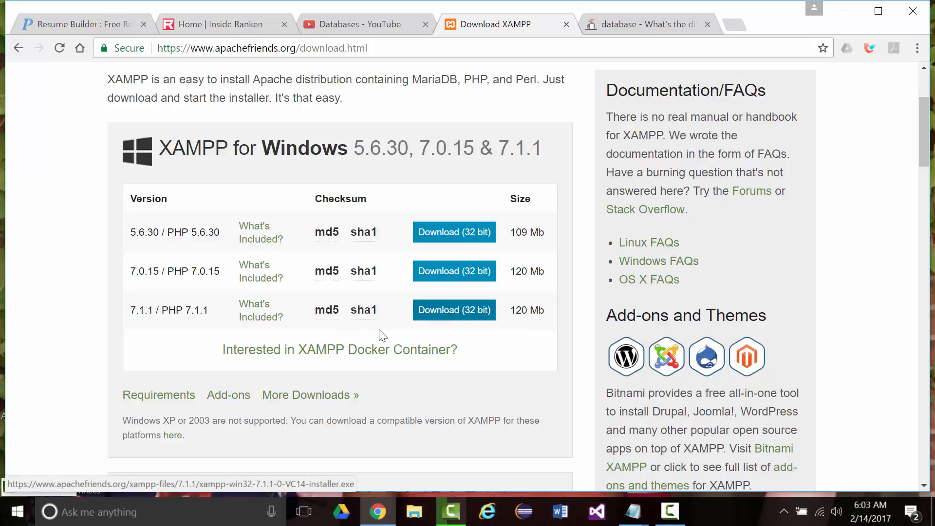
# - Look over the Linux and OS X installers, and download the 32-bit XAMPP 7.1.1 / PHP 7.1.1 installer for Windows
pyautogui.scroll(-6, 351, 328)
pyautogui.scroll(-4, 354, 332)
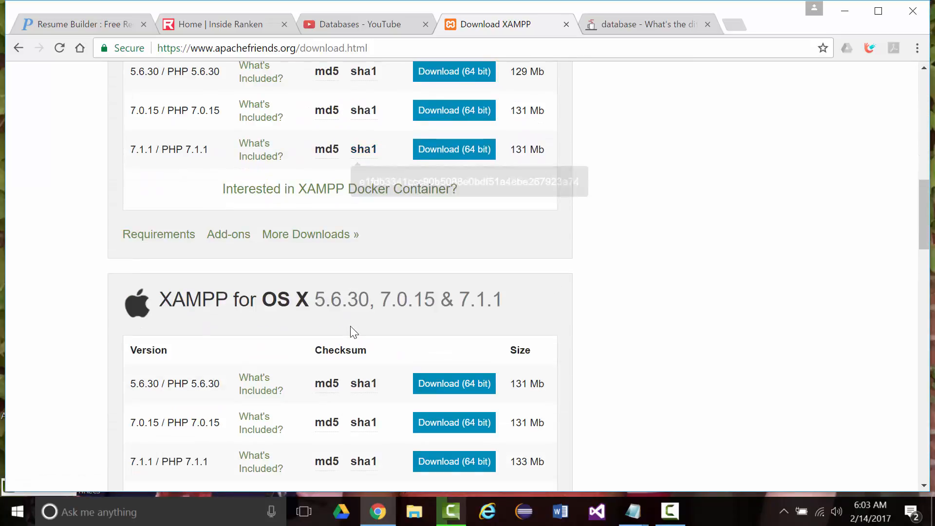
pyautogui.scroll(-4, 355, 334)
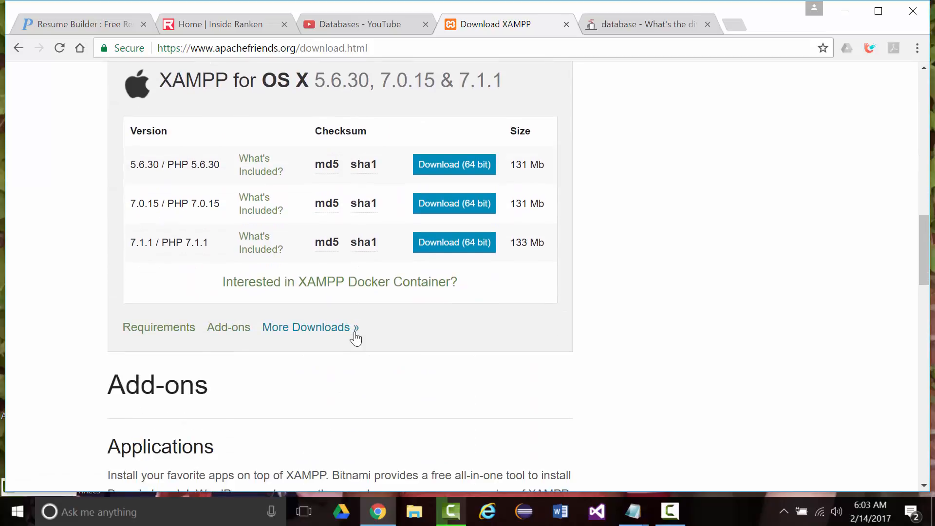
pyautogui.scroll(10, 358, 335)
pyautogui.scroll(6, 357, 332)
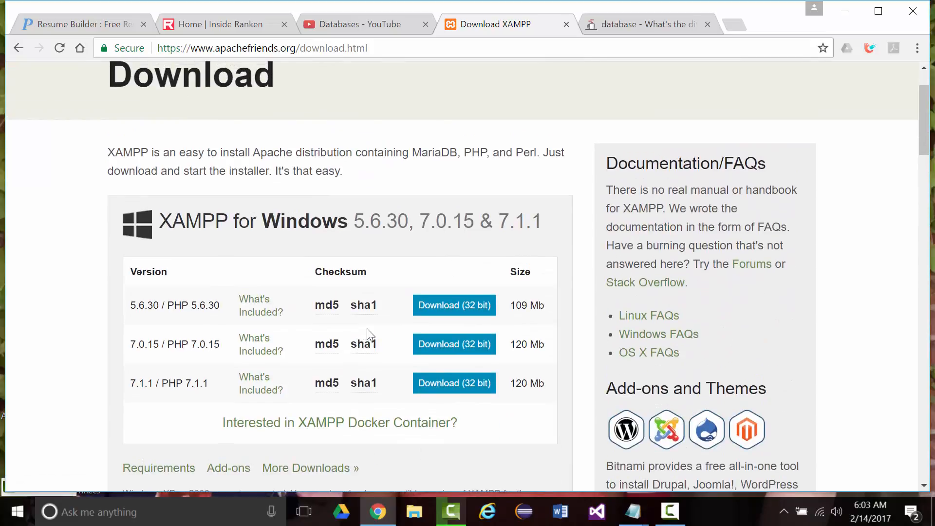
pyautogui.click(440, 385)
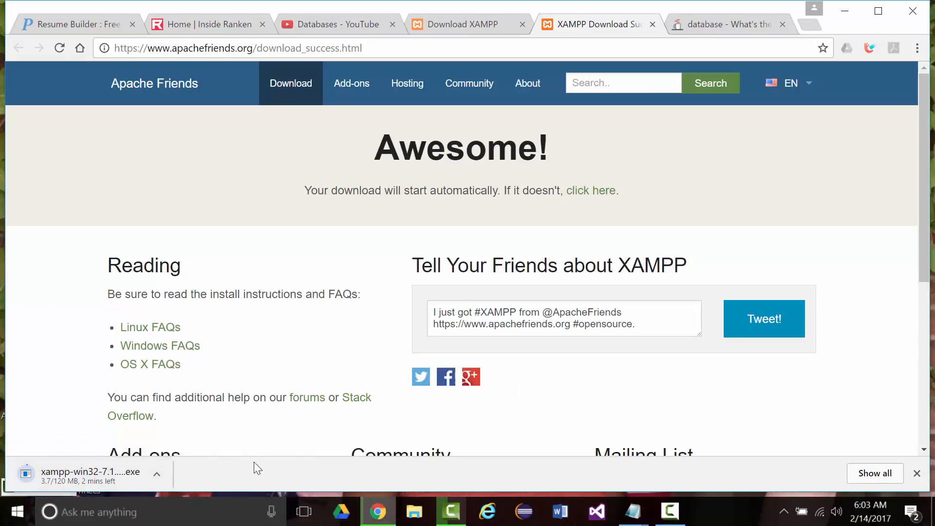
# - Skim the download confirmation page, return to the Apache Friends home page and look through it down to the footer
pyautogui.scroll(-2, 256, 423)
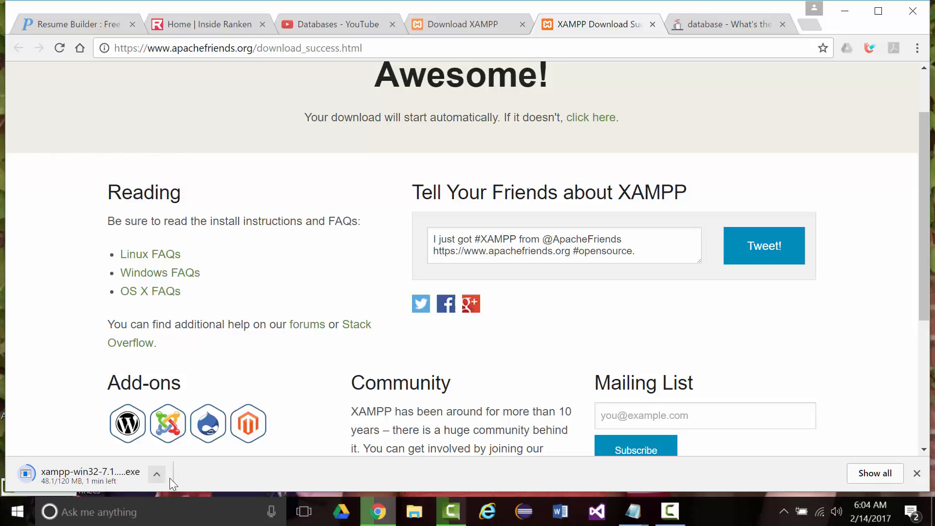
pyautogui.scroll(2, 253, 118)
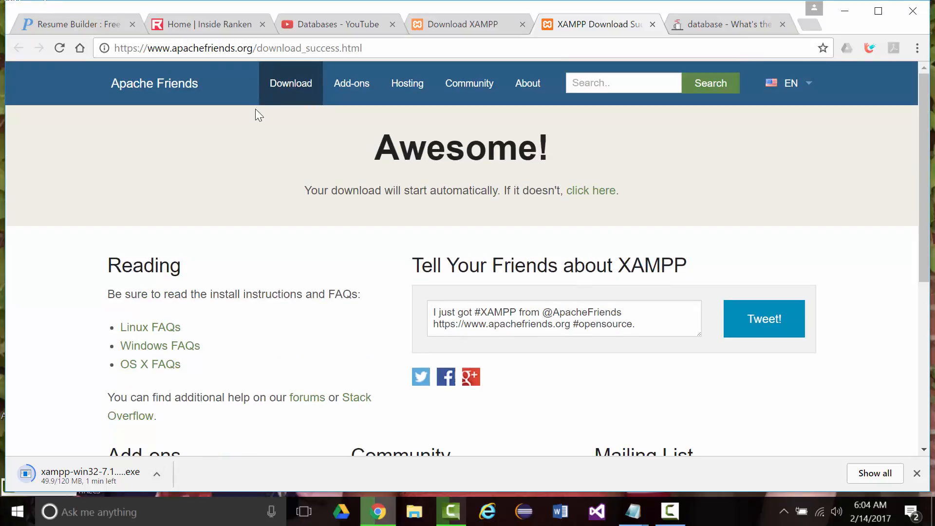
pyautogui.click(141, 85)
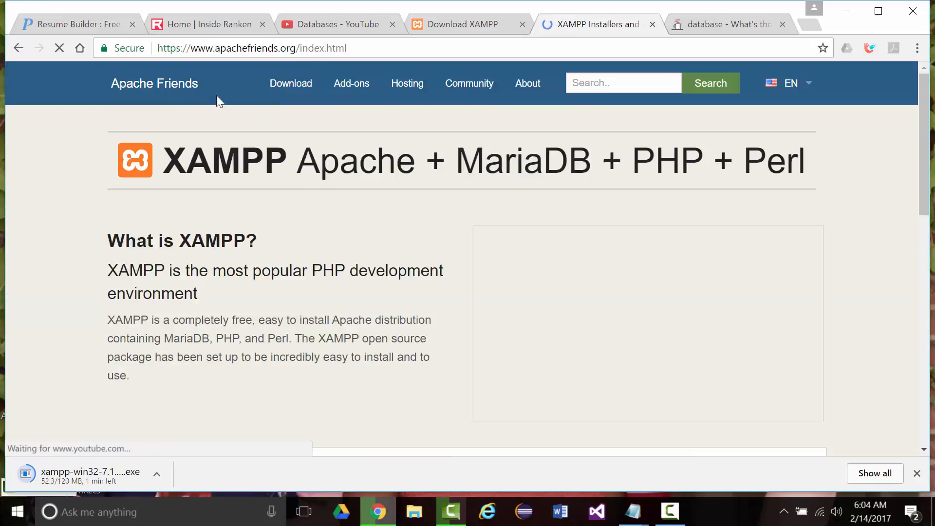
pyautogui.scroll(-9, 247, 176)
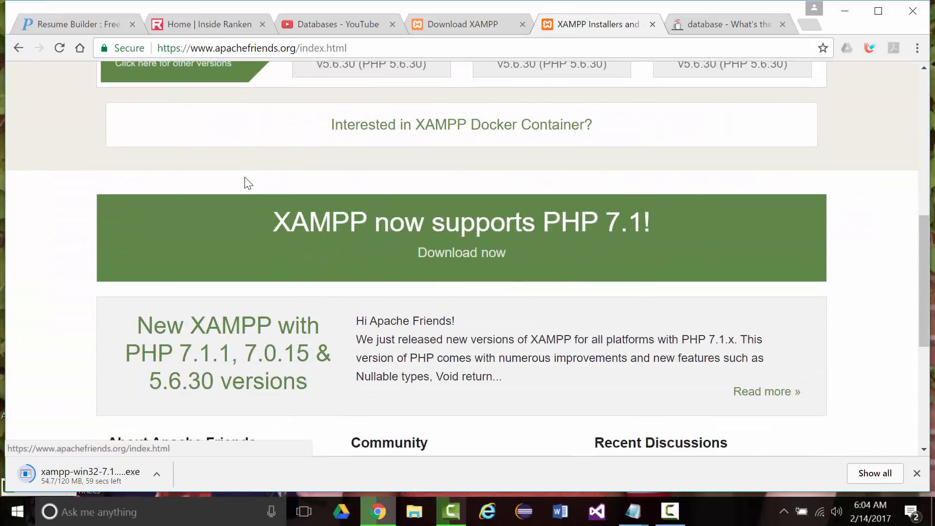
pyautogui.scroll(3, 245, 177)
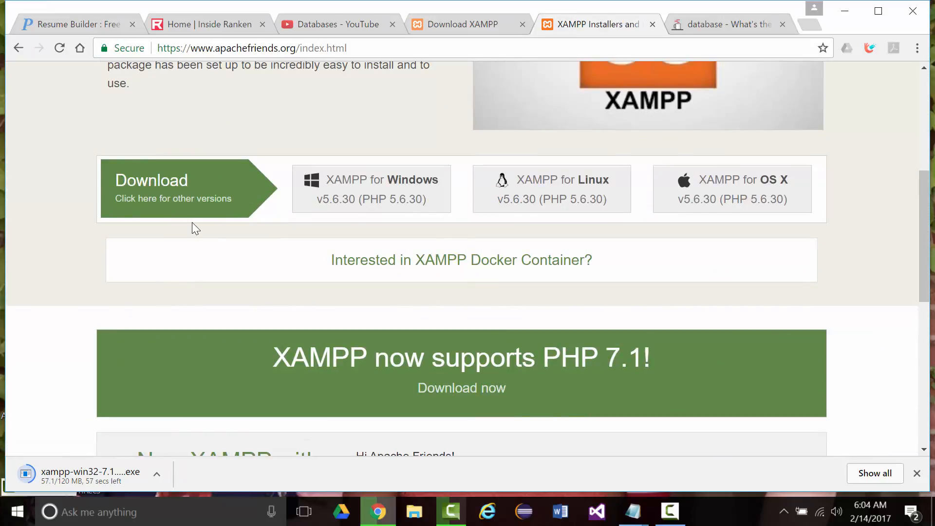
pyautogui.scroll(-3, 171, 211)
pyautogui.scroll(3, 184, 206)
pyautogui.scroll(-8, 185, 207)
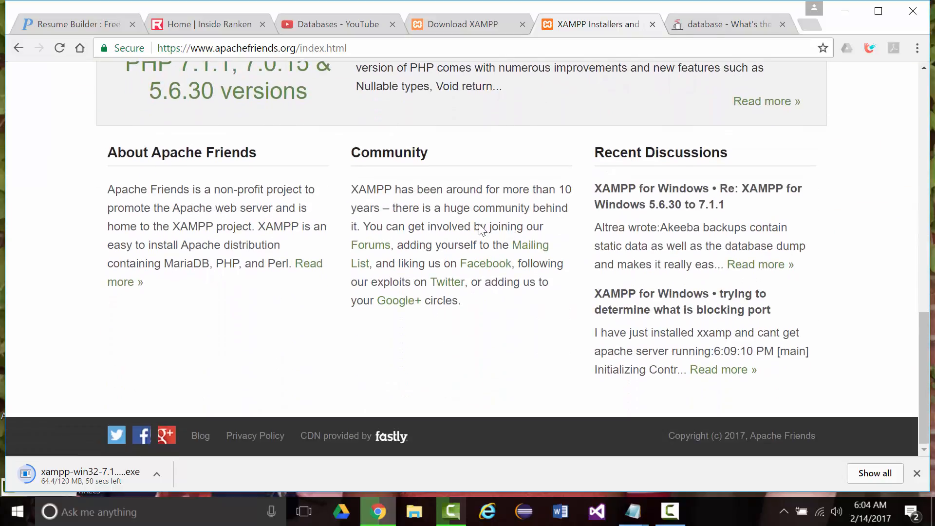
pyautogui.scroll(10, 427, 216)
pyautogui.scroll(3, 425, 208)
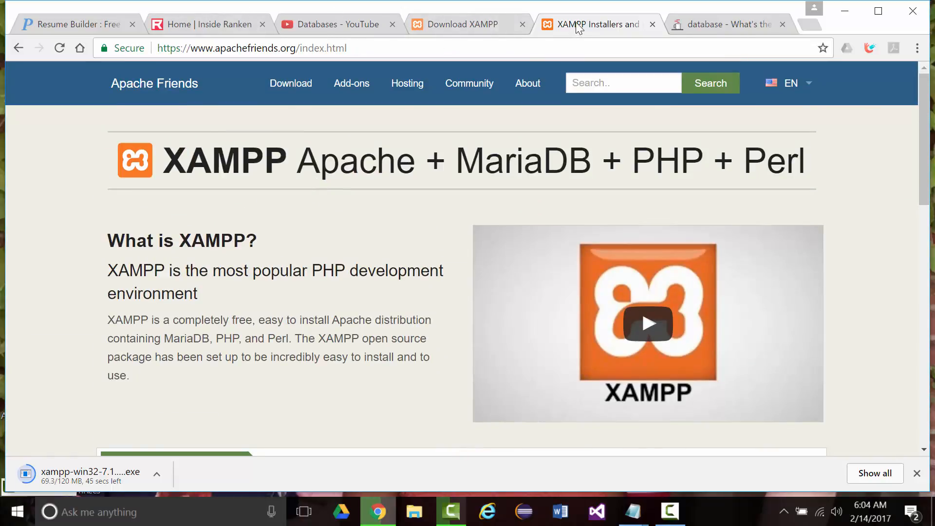
# - Go to wikipedia.org in the Download XAMPP tab and look up the article on "xampp"
pyautogui.click(472, 27)
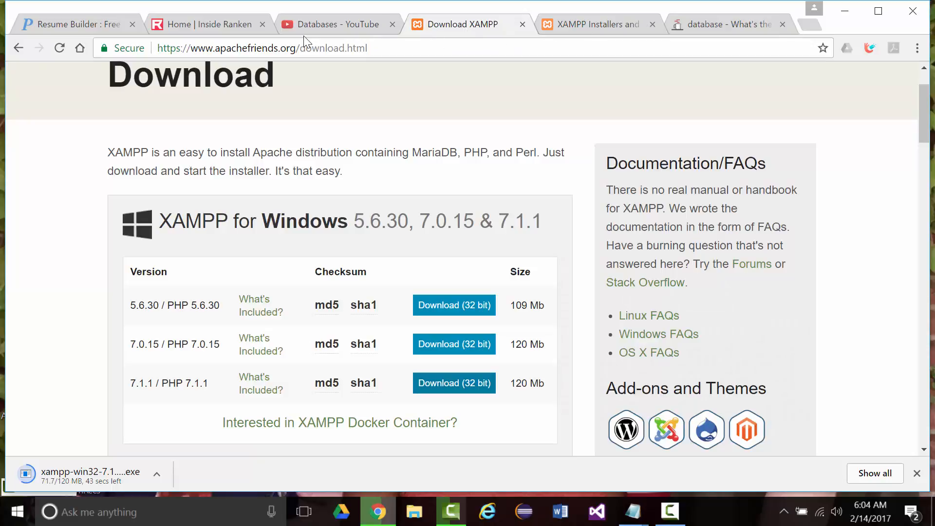
pyautogui.moveTo(388, 50); pyautogui.dragTo(6, 22)
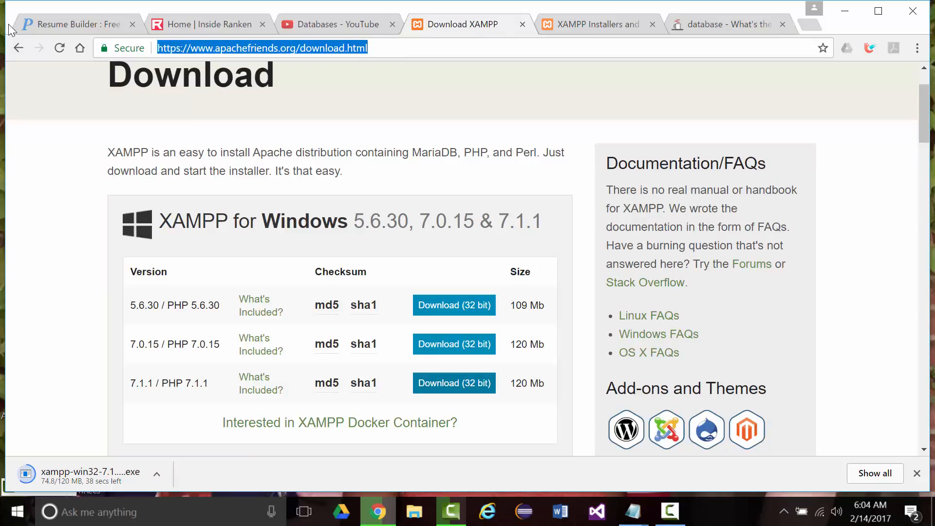
pyautogui.write('wik')
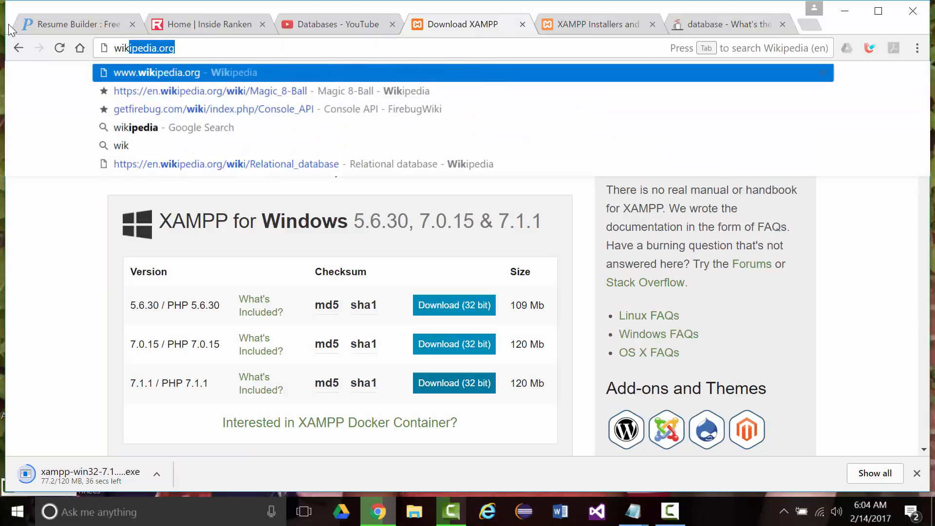
pyautogui.write('ipedia.org')
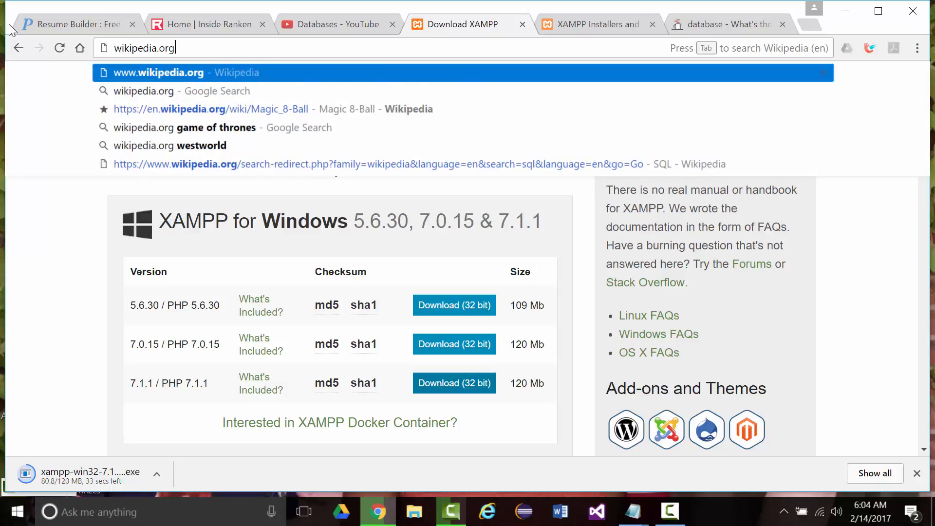
pyautogui.press('Return')
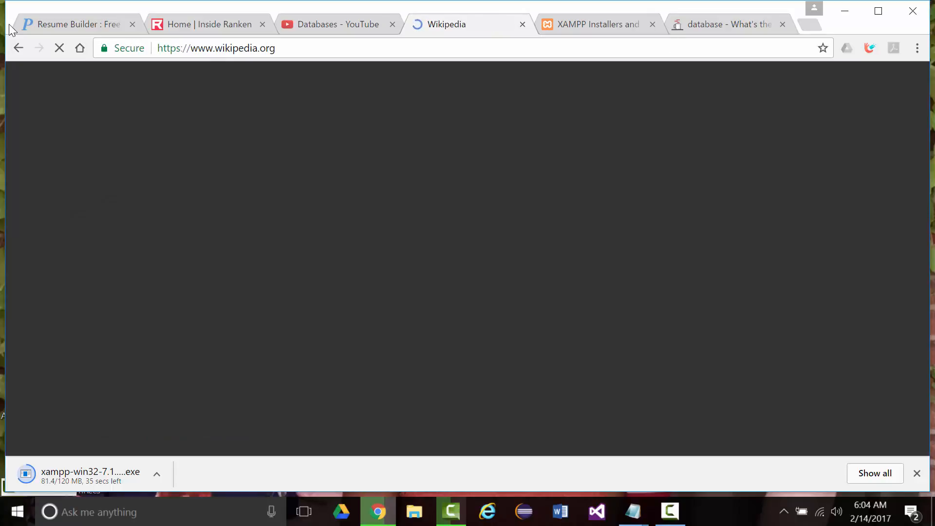
pyautogui.write('xam')
pyautogui.press('BackSpace')
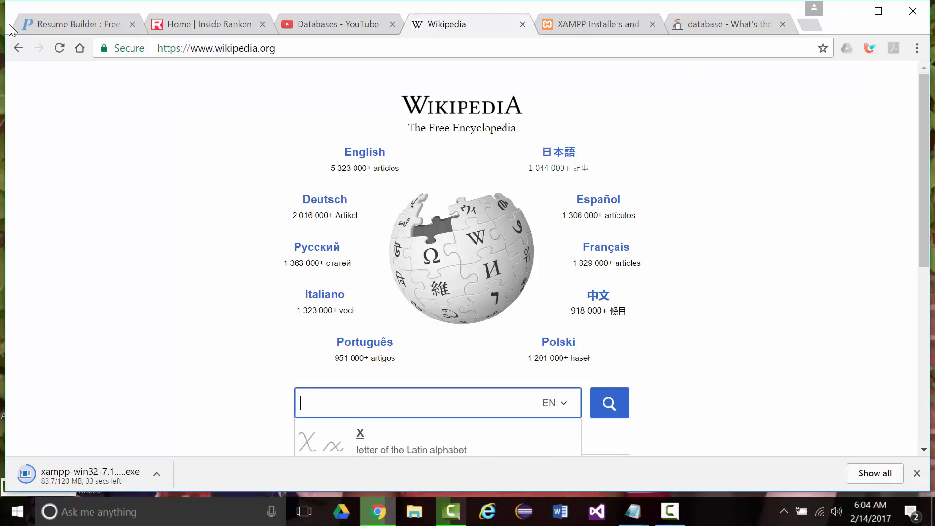
pyautogui.write('ampp')
pyautogui.press('Return')
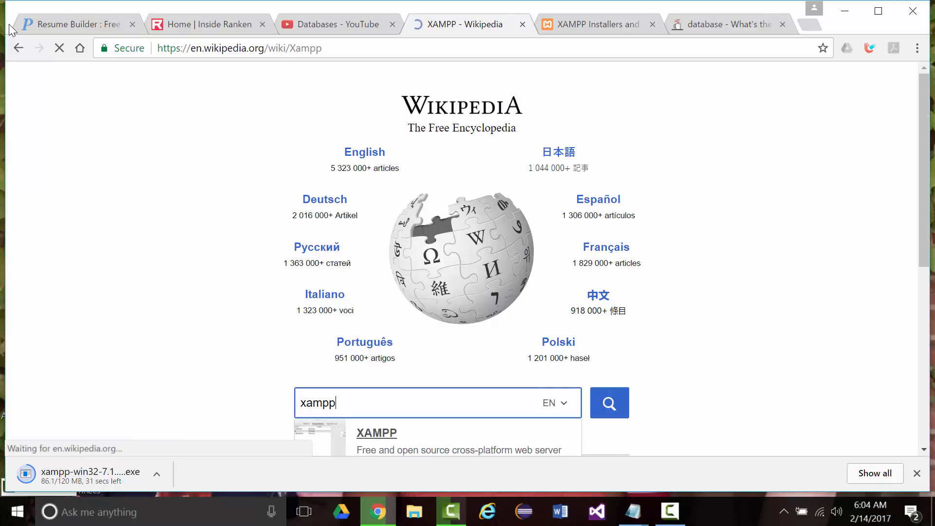
# - Read the introduction of the XAMPP article, skim the sections below it, and close the Wikipedia tab
pyautogui.scroll(-2, 373, 294)
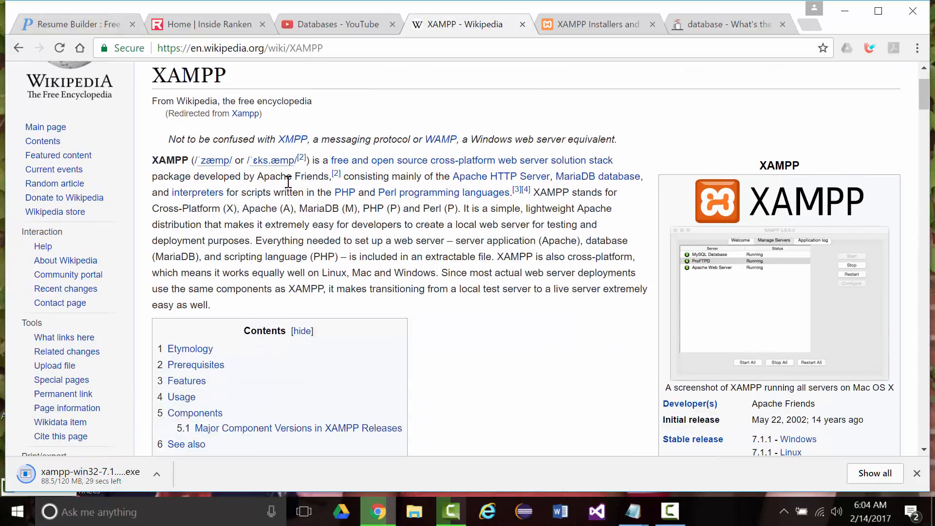
pyautogui.scroll(-2, 293, 179)
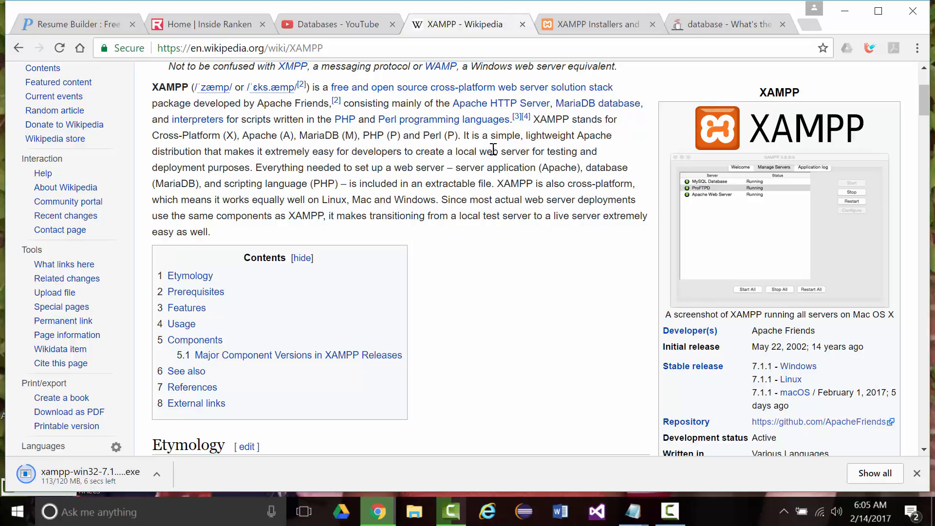
pyautogui.scroll(-1, 325, 214)
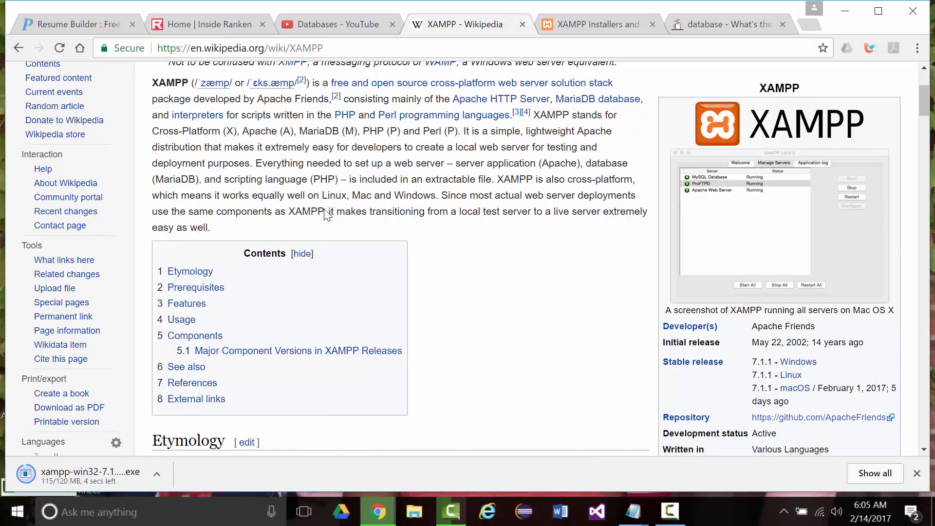
pyautogui.scroll(-7, 325, 214)
pyautogui.scroll(10, 279, 179)
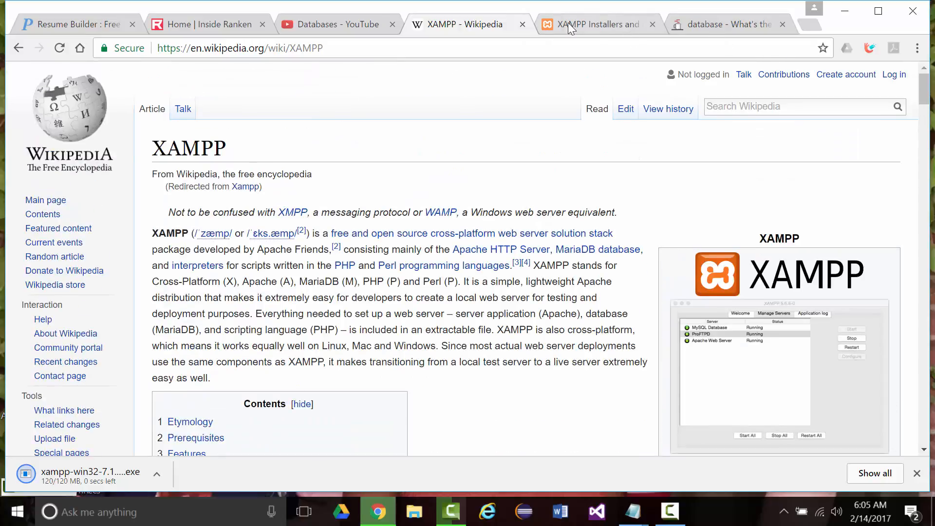
pyautogui.click(522, 24)
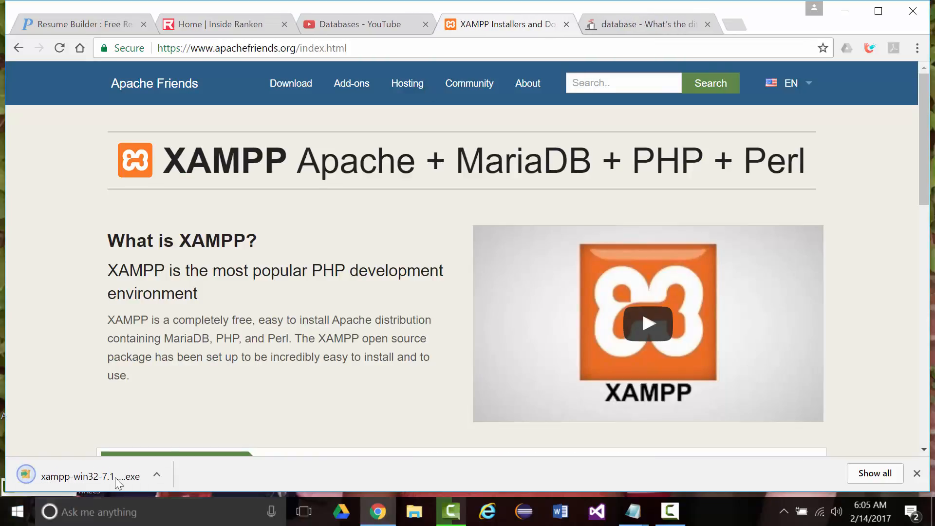
# - Open the downloaded XAMPP installer and minimize the browser window
pyautogui.rightClick(83, 477)
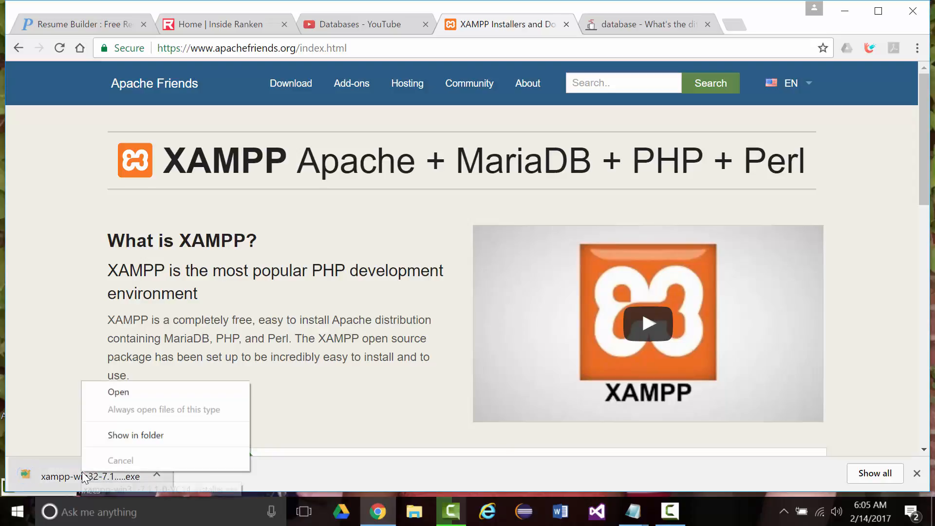
pyautogui.click(117, 393)
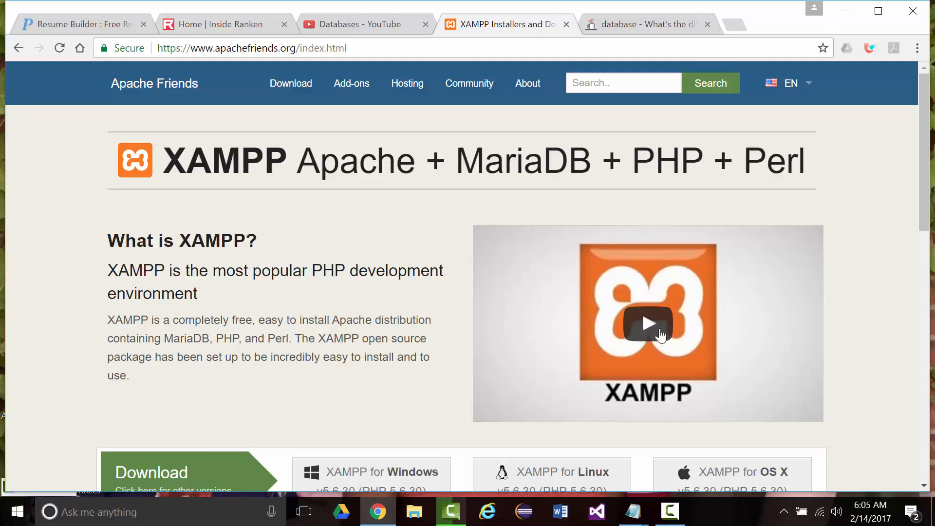
pyautogui.click(845, 11)
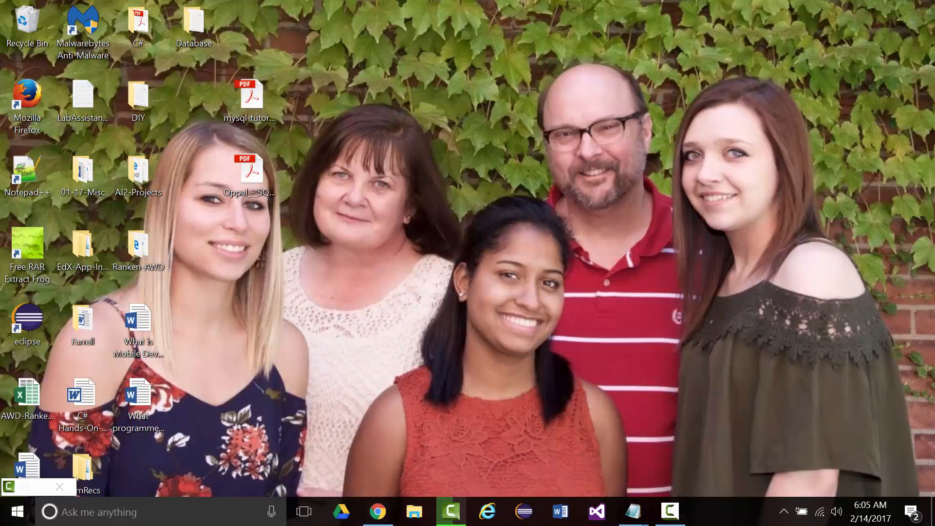
# - Expand the Windows Start menu's side labels and open File Explorer
pyautogui.click(18, 511)
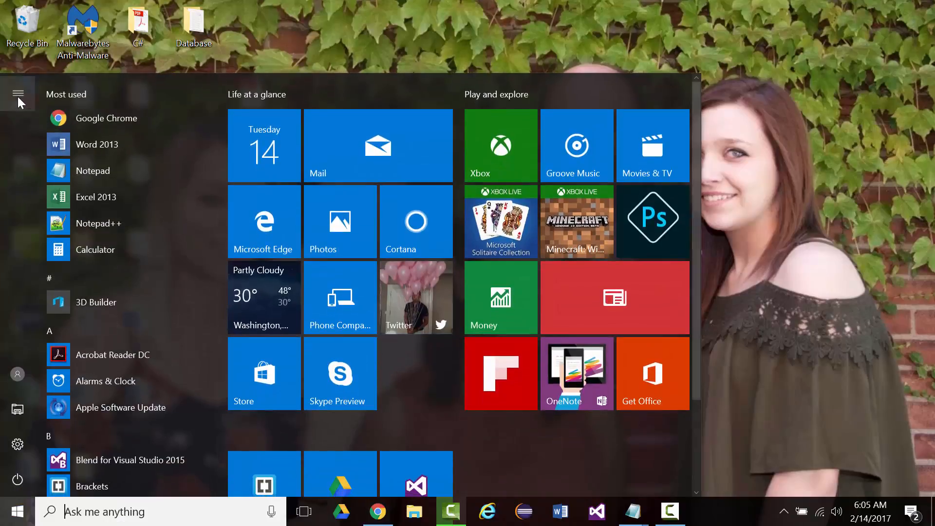
pyautogui.click(18, 93)
pyautogui.click(55, 408)
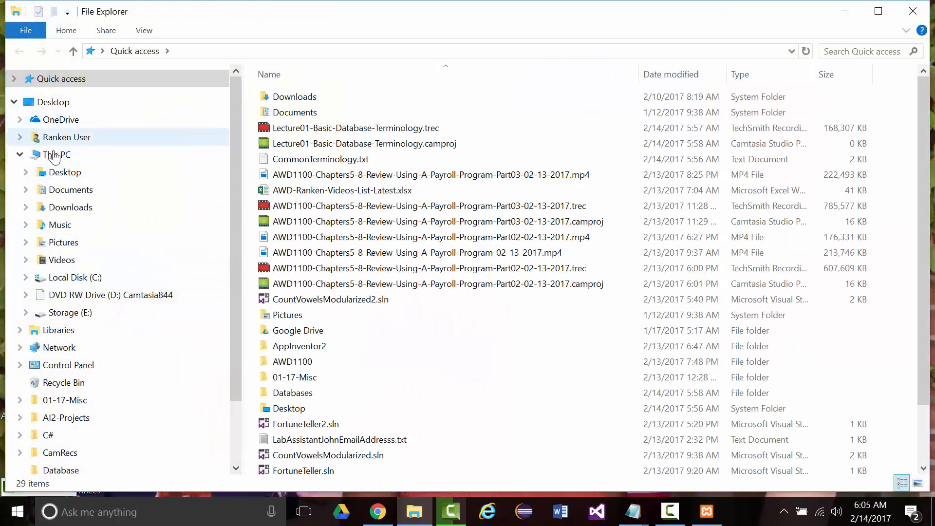
# - Run xampp-win32-7.1.1-0-VC14-installer.exe from the Downloads folder and acknowledge the User Account Control warning
pyautogui.click(69, 208)
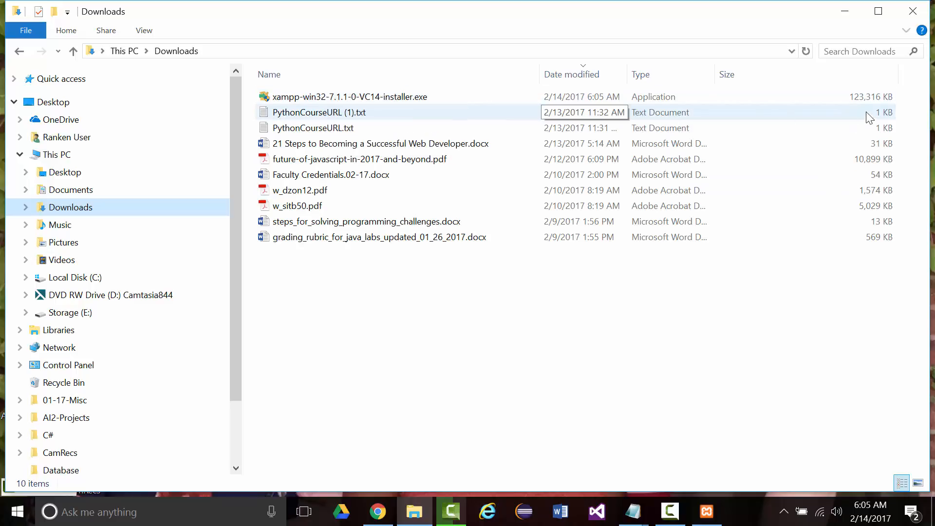
pyautogui.doubleClick(291, 101)
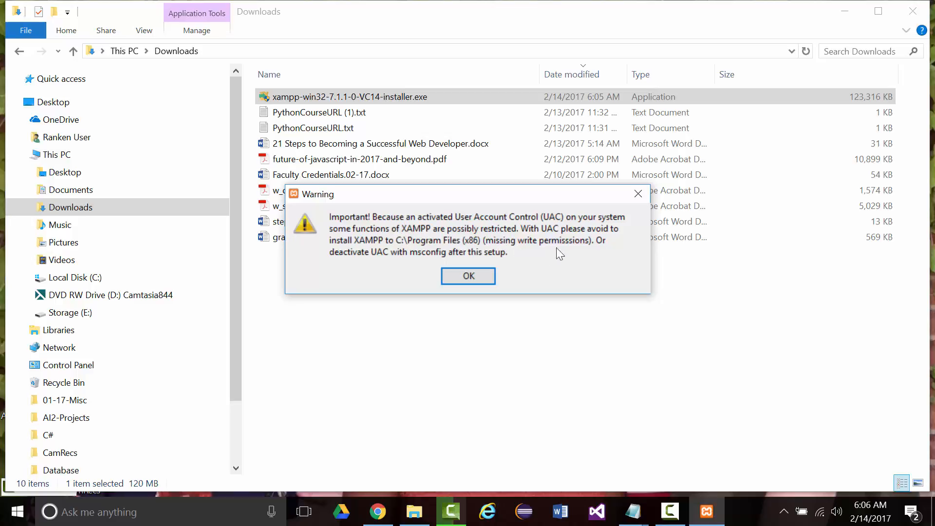
pyautogui.click(461, 277)
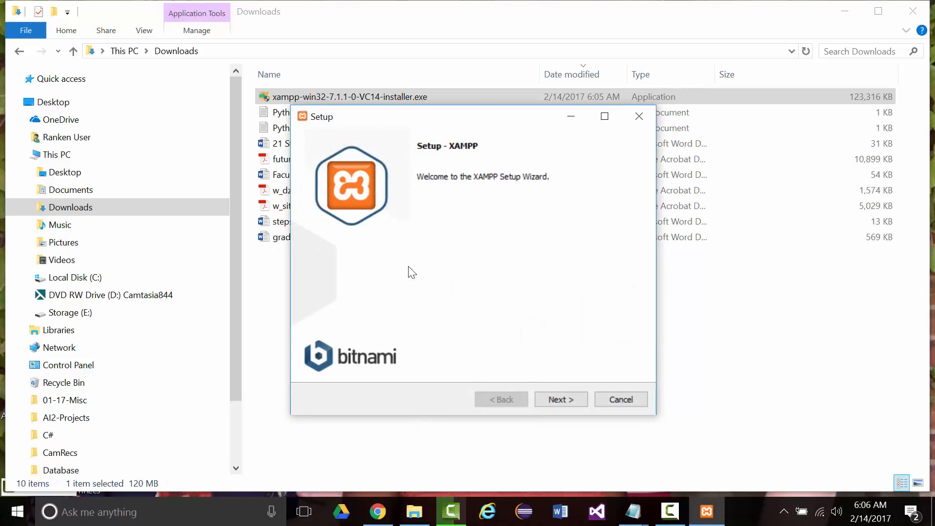
# - Keep all XAMPP components selected and try to use C:\xampp as the installation folder
pyautogui.click(556, 398)
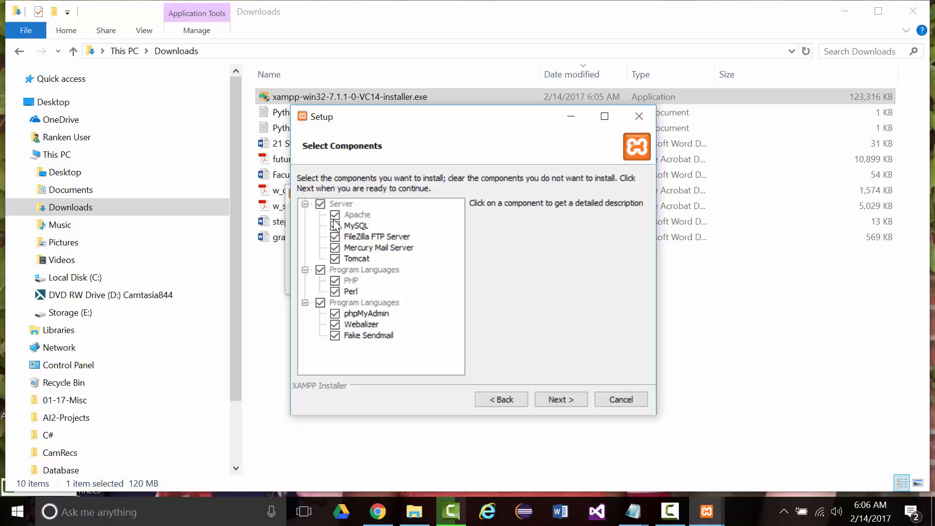
pyautogui.click(554, 397)
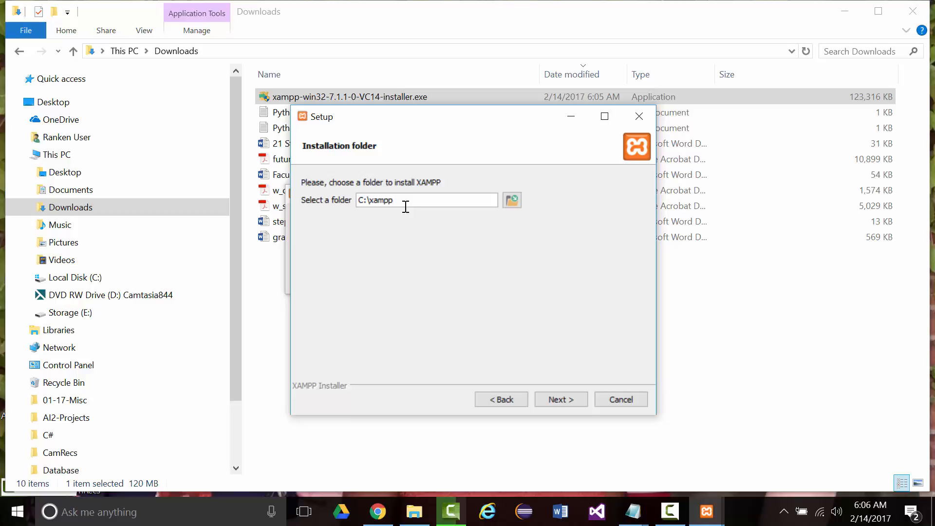
pyautogui.click(560, 400)
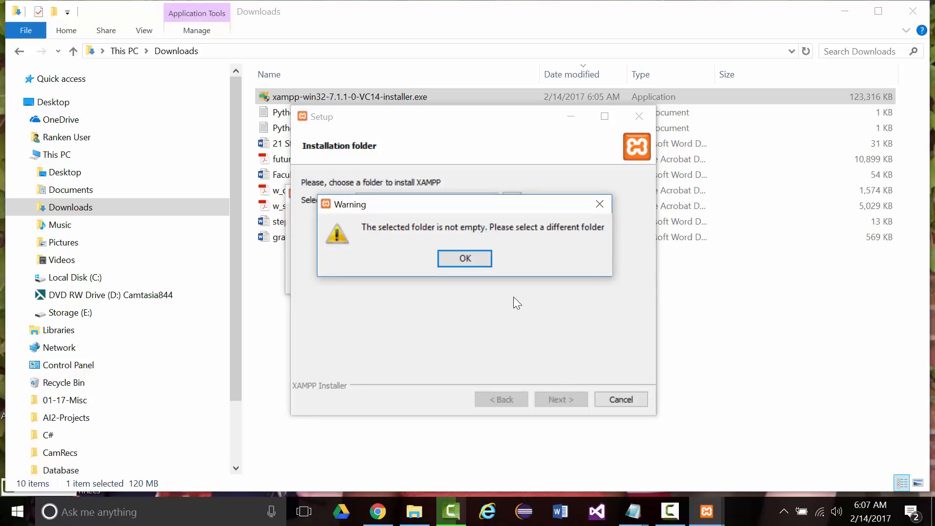
pyautogui.click(466, 259)
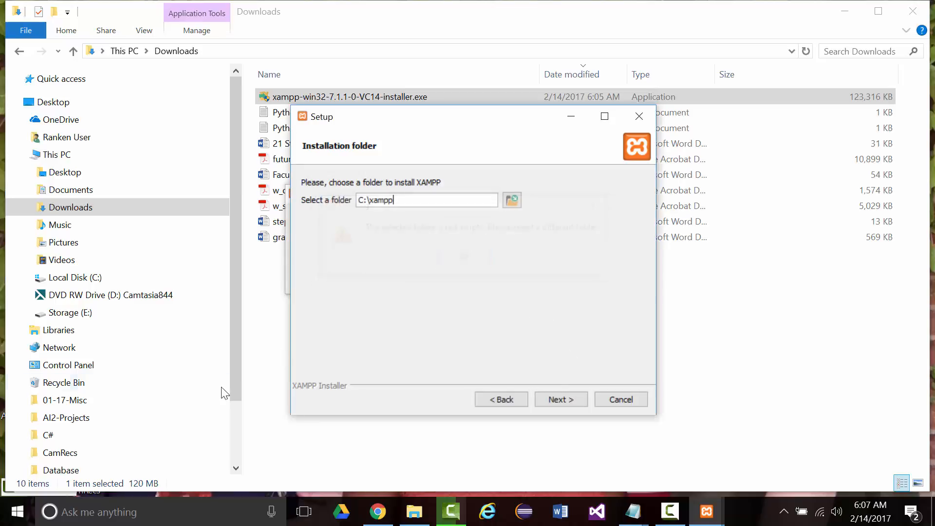
# - Open a new File Explorer window and go to the existing xampp folder on Local Disk (C:)
pyautogui.click(17, 511)
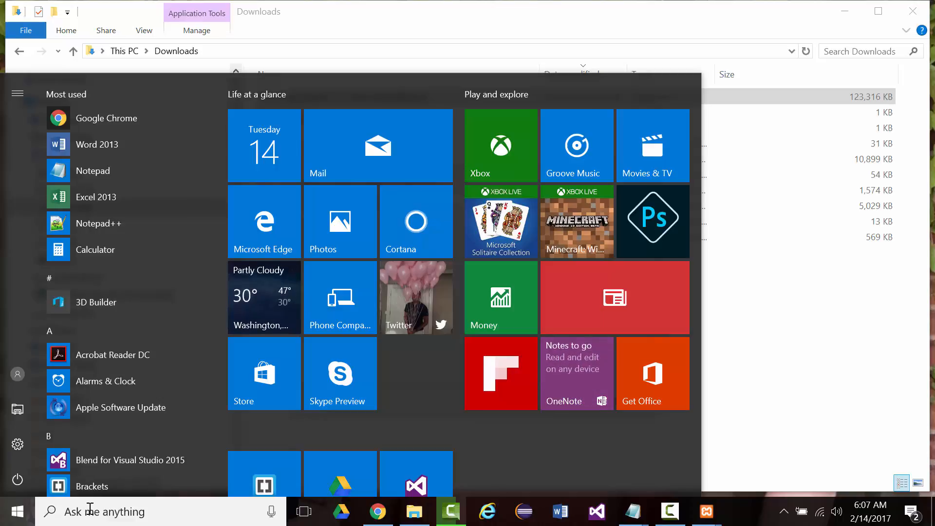
pyautogui.click(27, 94)
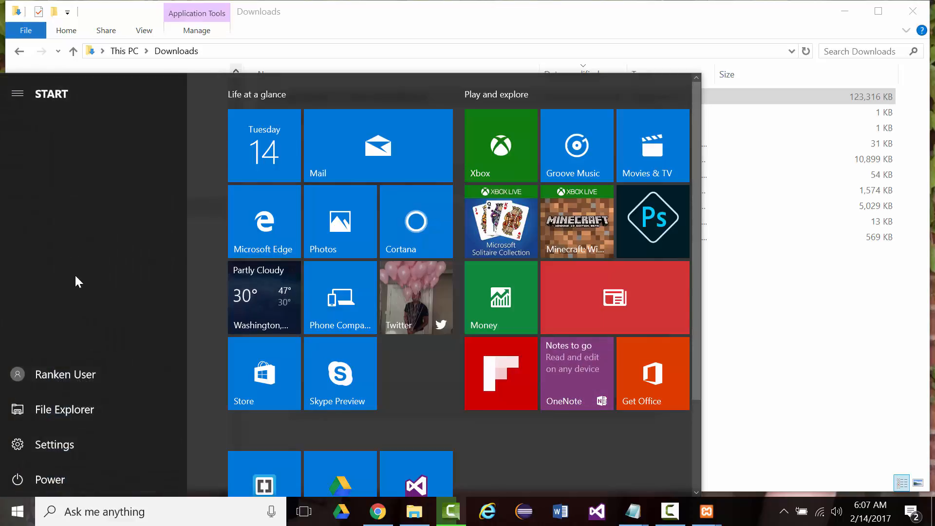
pyautogui.click(59, 418)
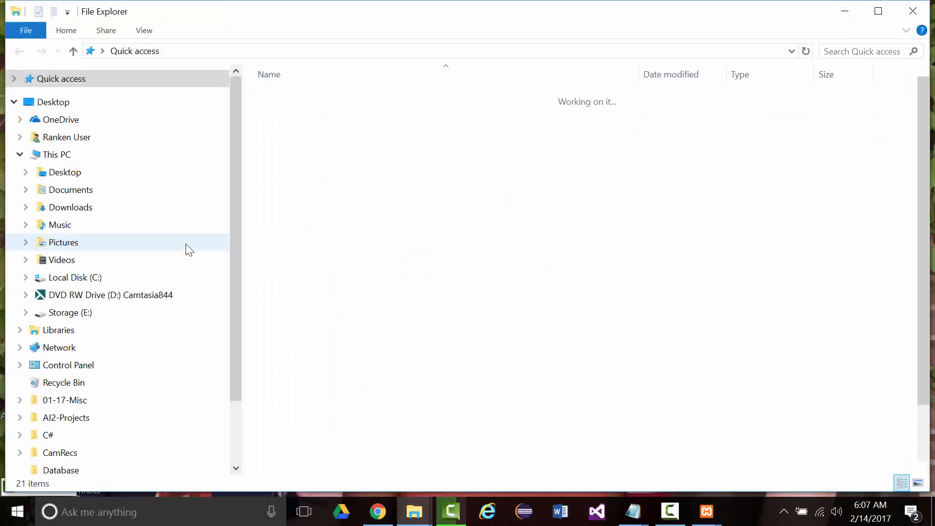
pyautogui.click(91, 281)
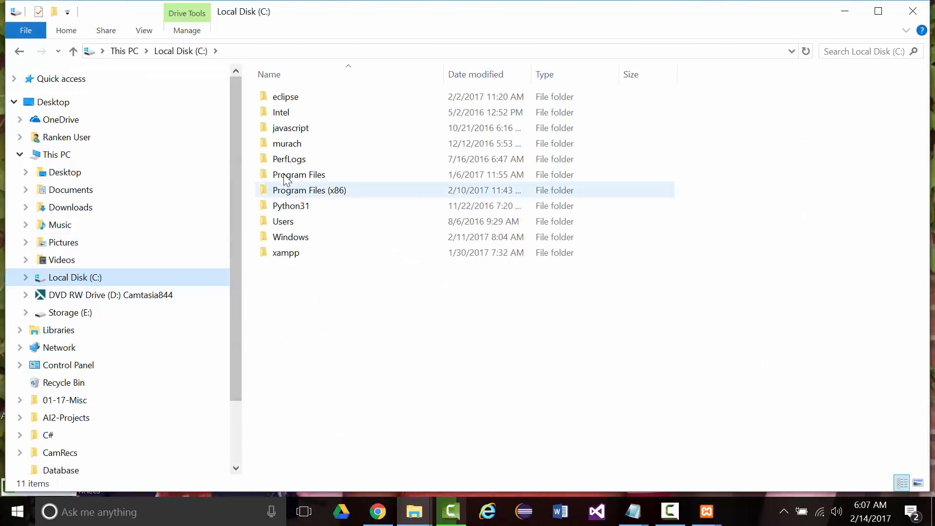
pyautogui.doubleClick(263, 254)
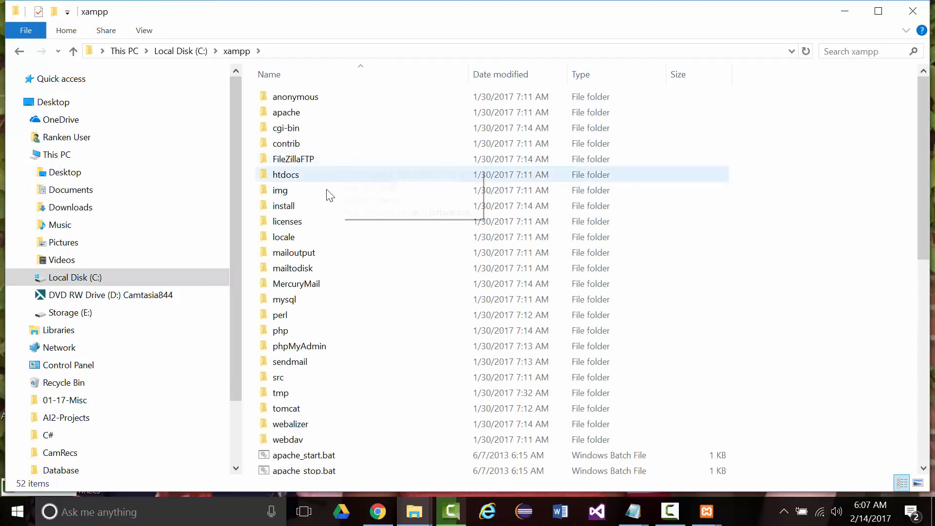
# - Look through the contents of the C:\xampp folder and run uninstall.exe
pyautogui.scroll(-8, 297, 253)
pyautogui.scroll(3, 297, 255)
pyautogui.scroll(-4, 297, 255)
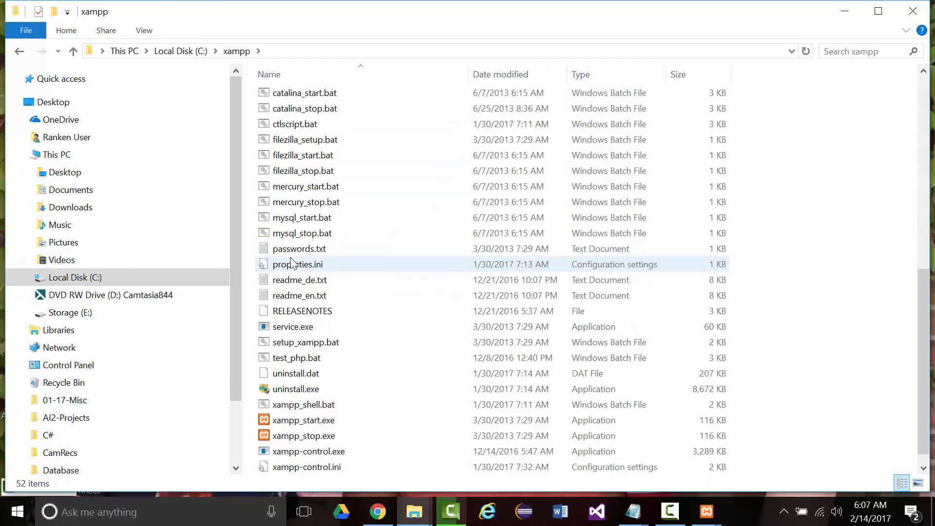
pyautogui.scroll(9, 297, 255)
pyautogui.click(19, 51)
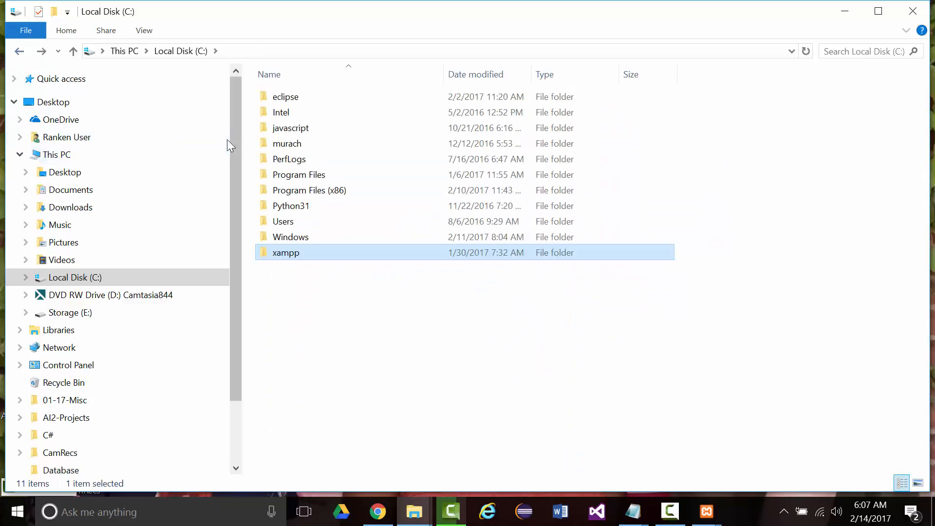
pyautogui.doubleClick(267, 253)
pyautogui.scroll(-9, 300, 292)
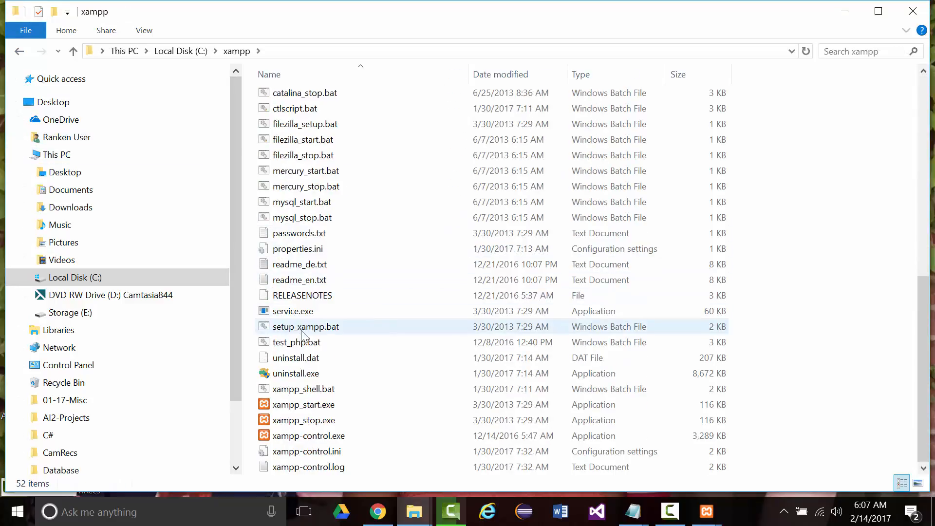
pyautogui.doubleClick(291, 374)
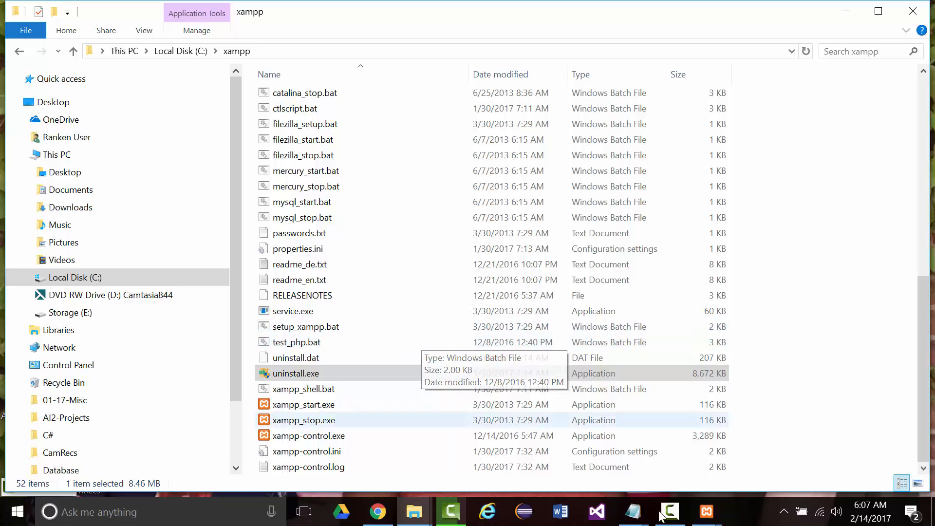
# - Bring up the duplicate XAMPP installer, acknowledge its User Account Control warning and cancel that setup
pyautogui.moveTo(706, 515)
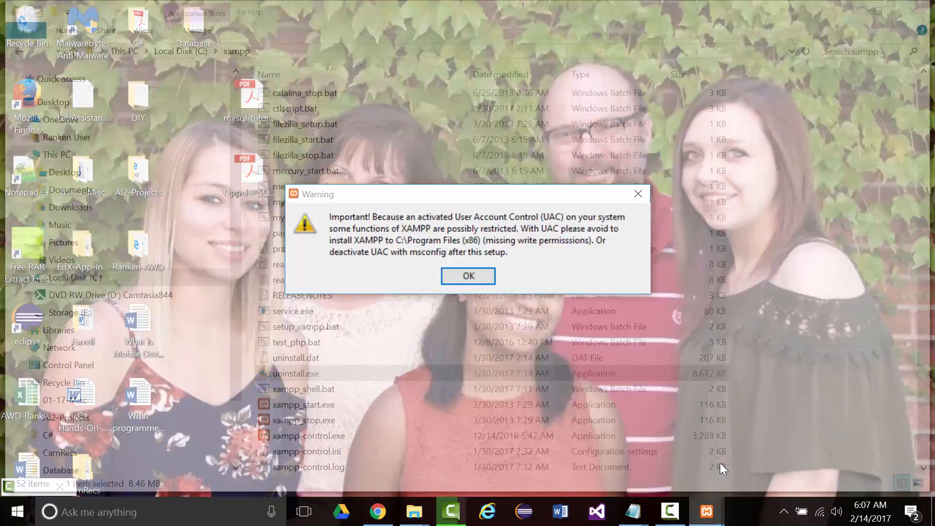
pyautogui.click(720, 463)
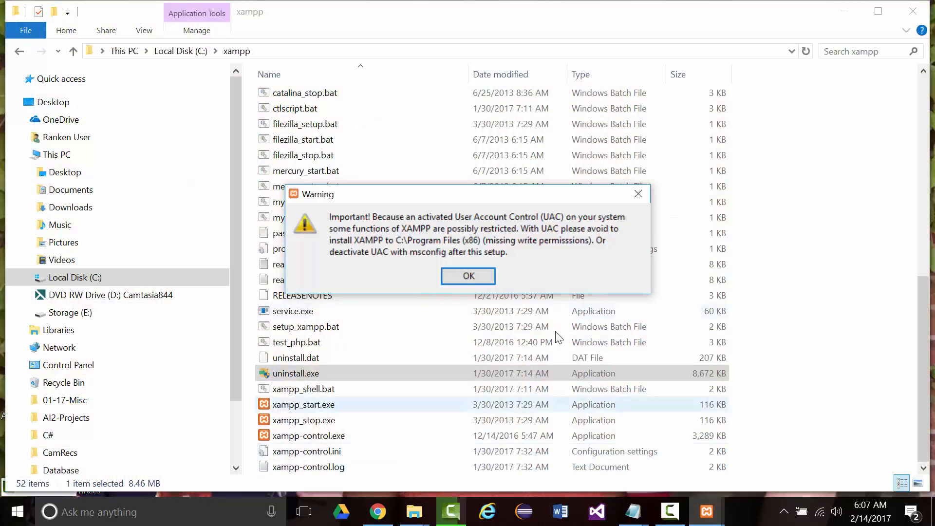
pyautogui.click(492, 276)
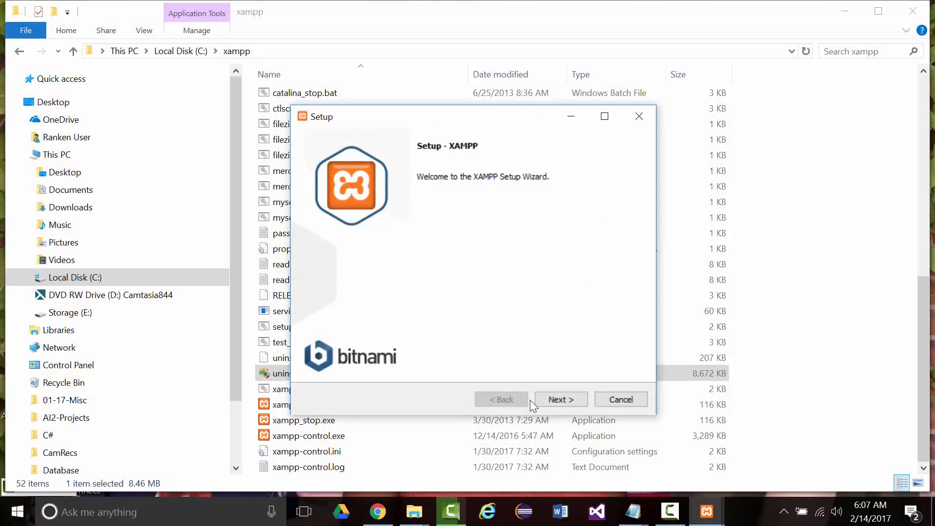
pyautogui.click(621, 399)
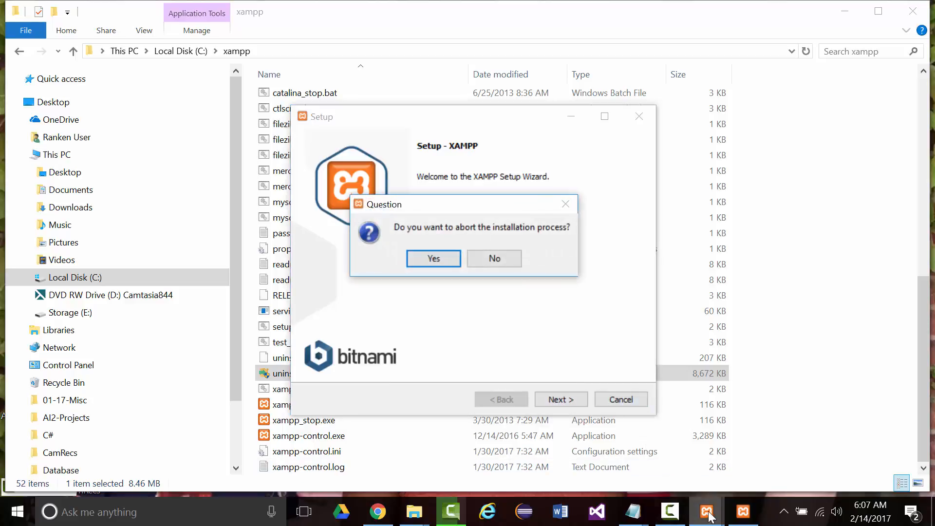
pyautogui.click(482, 258)
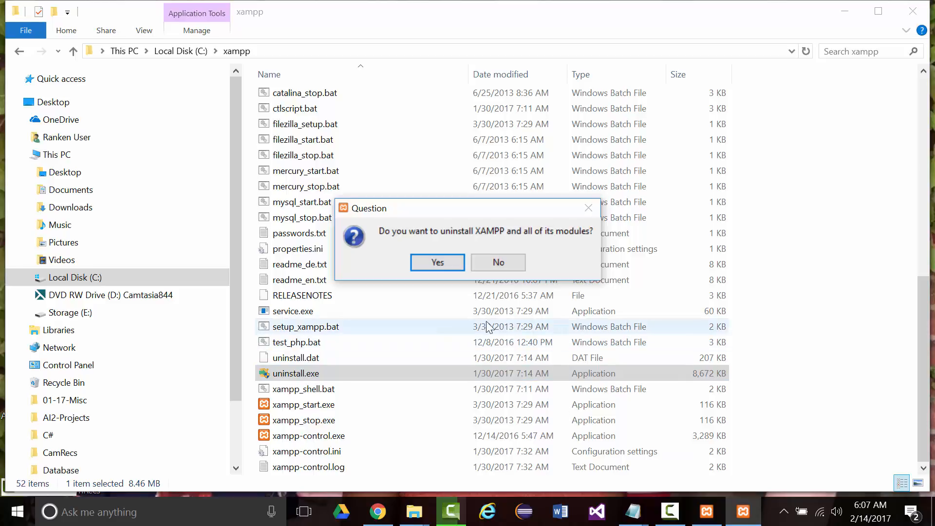
# - Confirm uninstalling XAMPP with all of its modules, including removal of the C:\xampp\htdocs folder
pyautogui.click(441, 260)
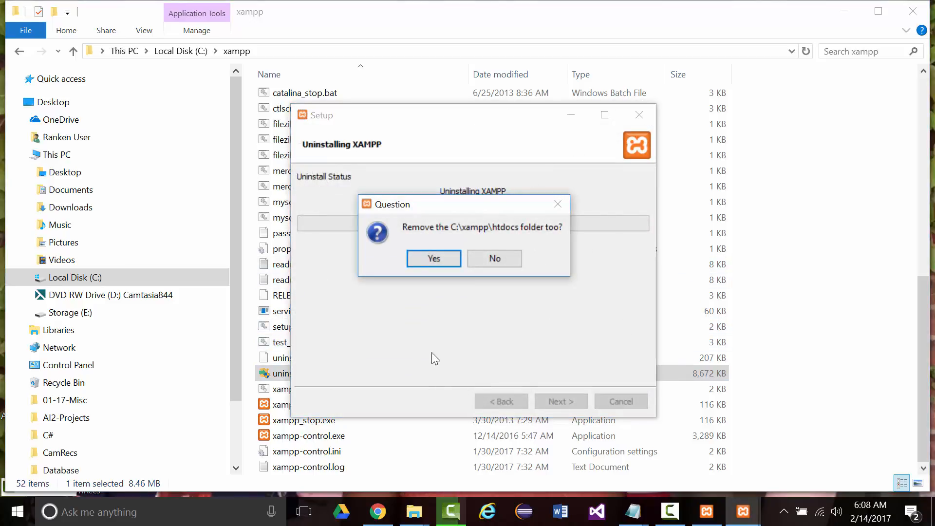
pyautogui.click(437, 260)
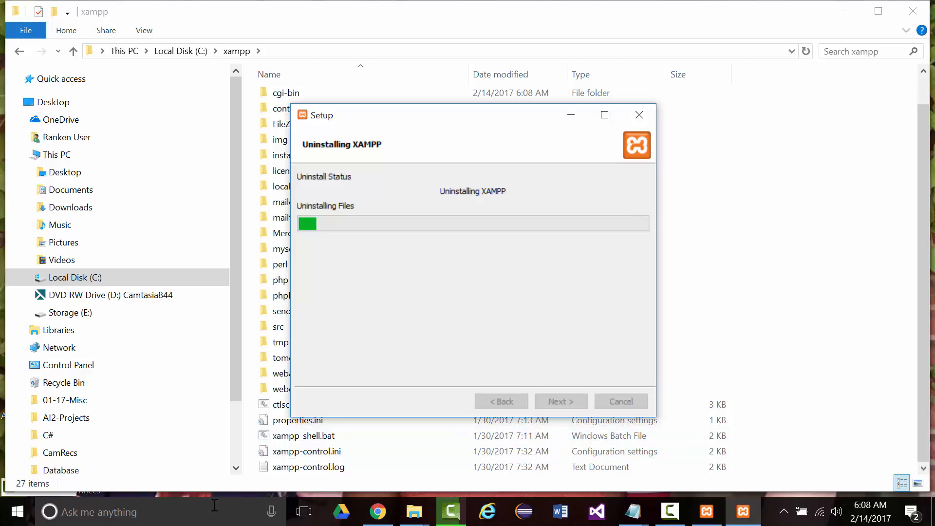
pyautogui.click(662, 509)
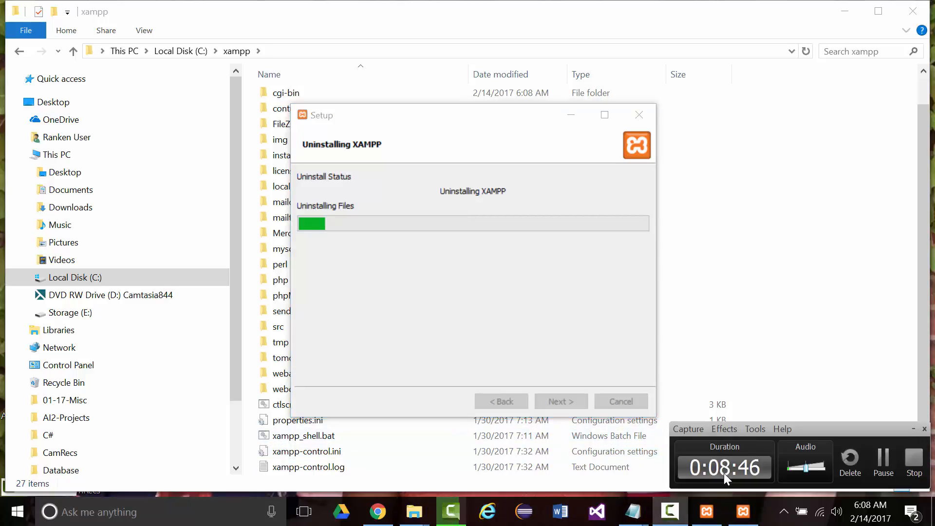
pyautogui.click(914, 429)
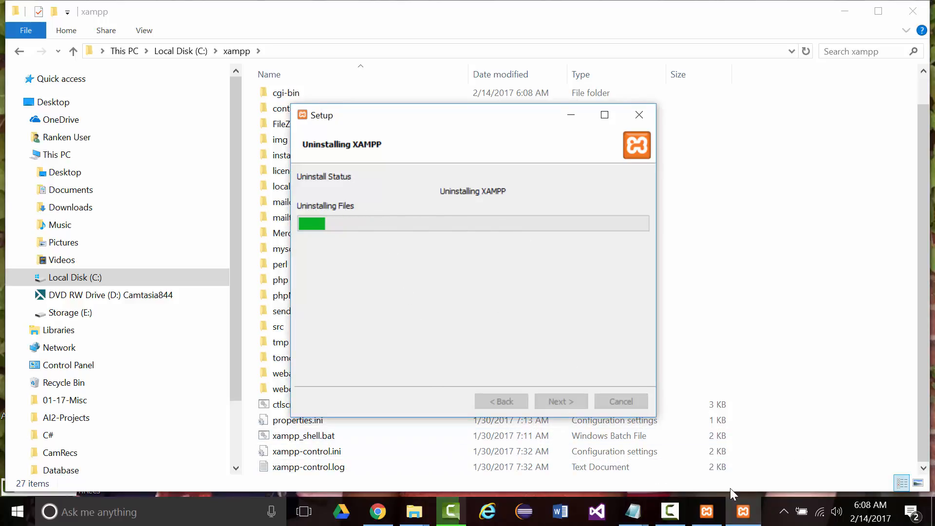
pyautogui.click(671, 512)
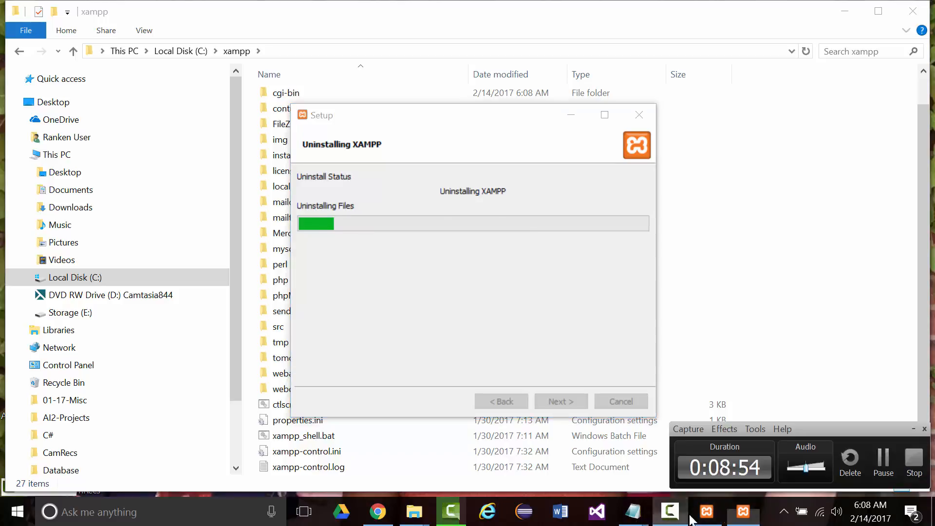
pyautogui.click(884, 467)
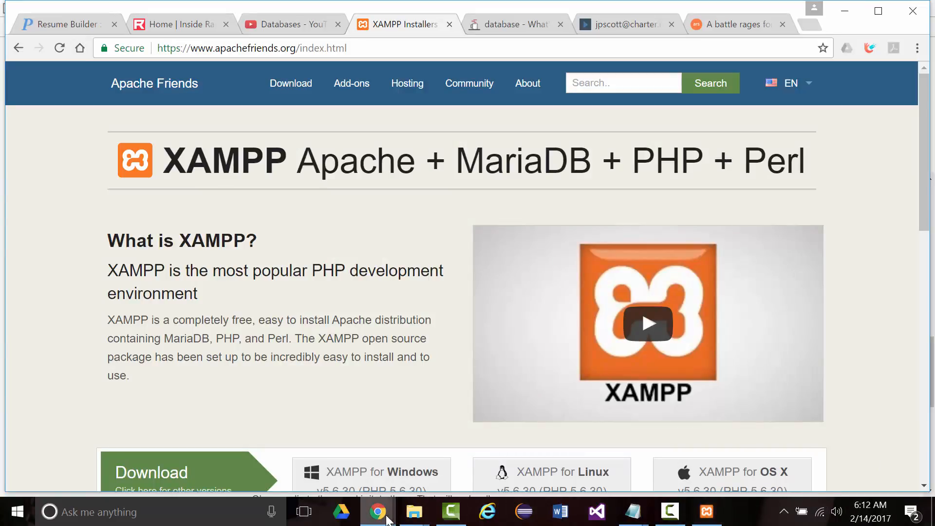
# - Check the Local Disk (C:) window for the xampp folder and minimize the window
pyautogui.click(414, 512)
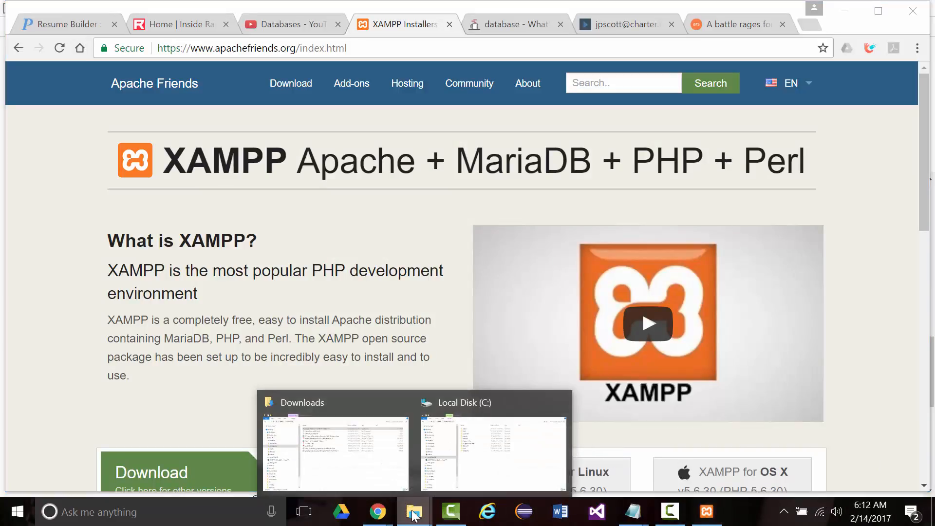
pyautogui.click(435, 467)
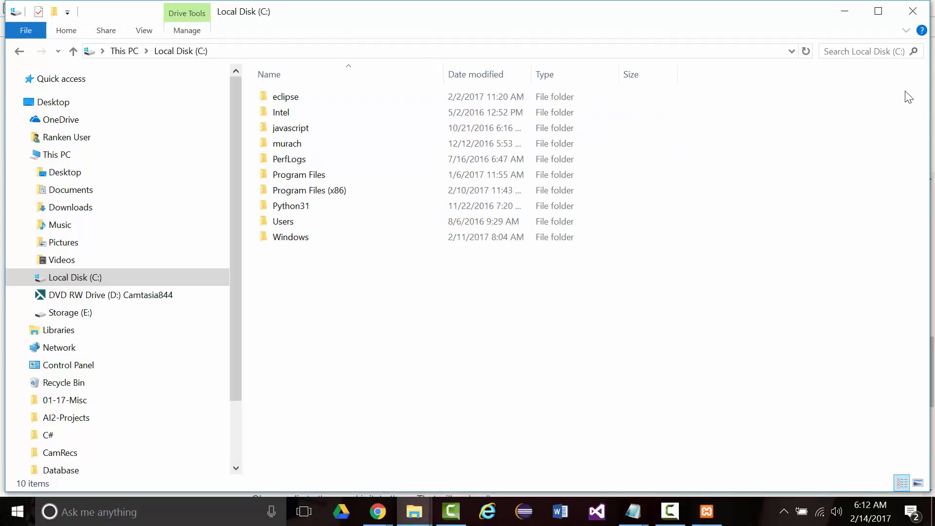
pyautogui.click(845, 11)
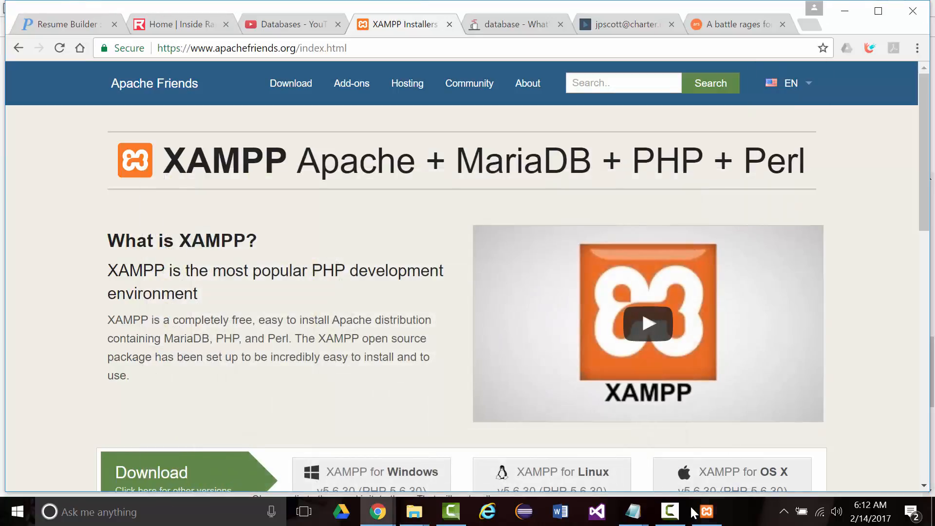
# - Return to the XAMPP setup, accept C:\xampp as the folder, leave the Bitnami information option checked and start the installation
pyautogui.click(706, 511)
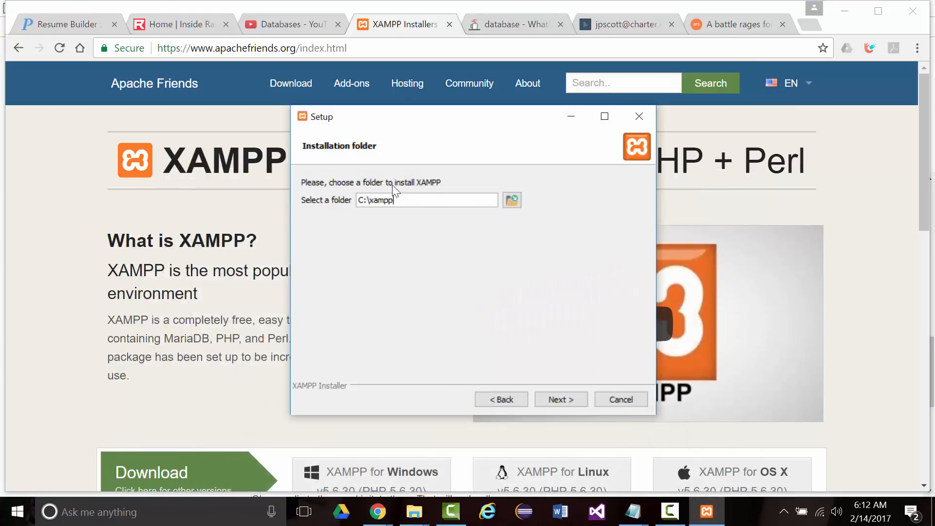
pyautogui.click(561, 399)
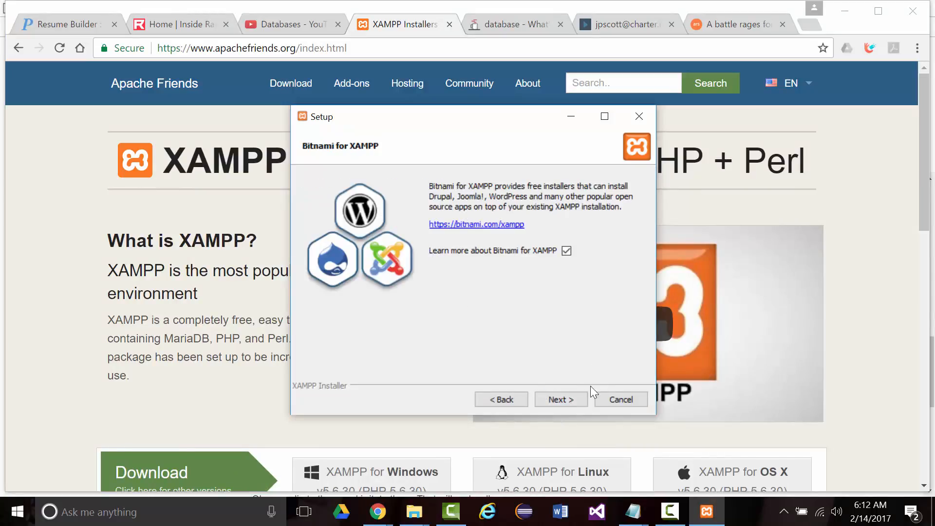
pyautogui.click(561, 400)
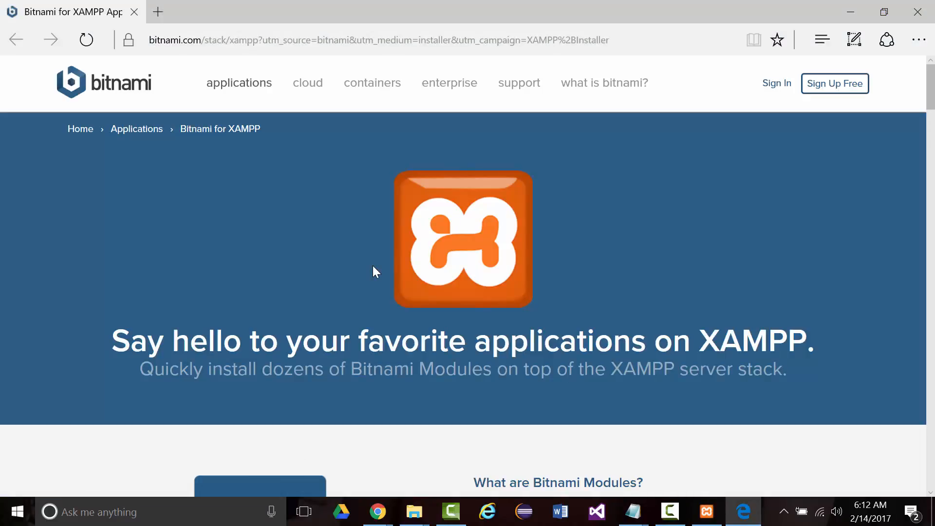
pyautogui.moveTo(703, 517)
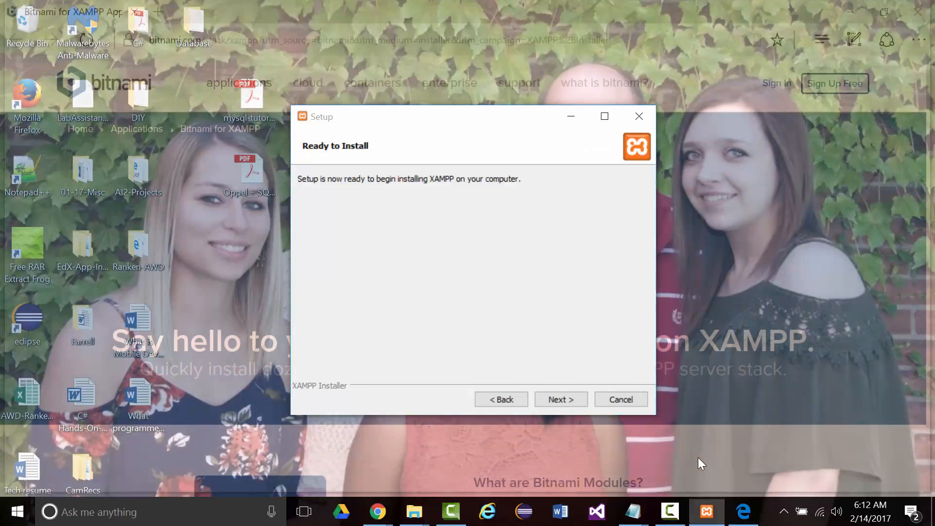
pyautogui.click(697, 459)
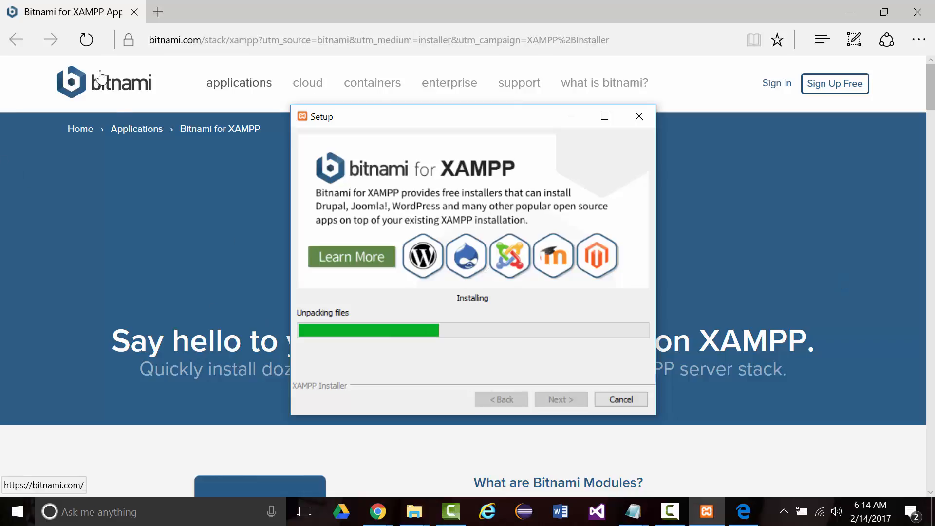
# - Search the web for mamp in a new browser tab
pyautogui.click(158, 13)
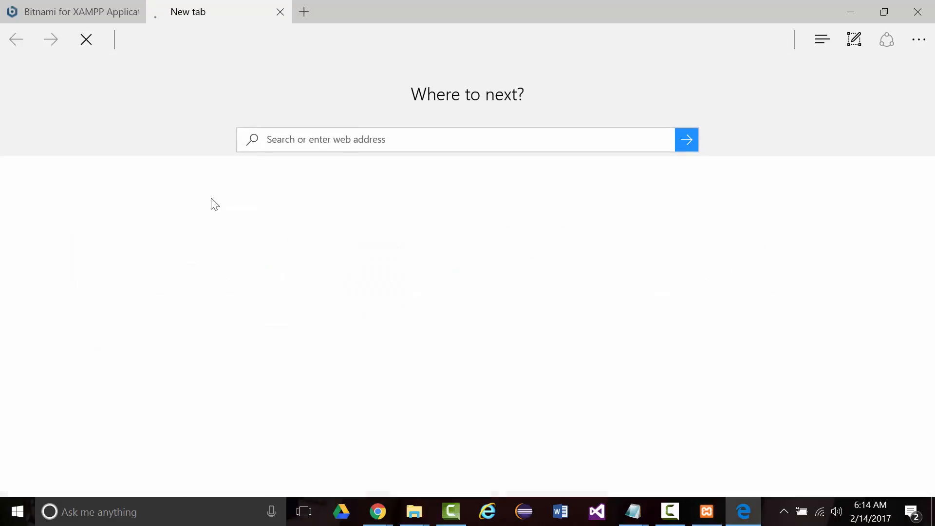
pyautogui.write('mamp')
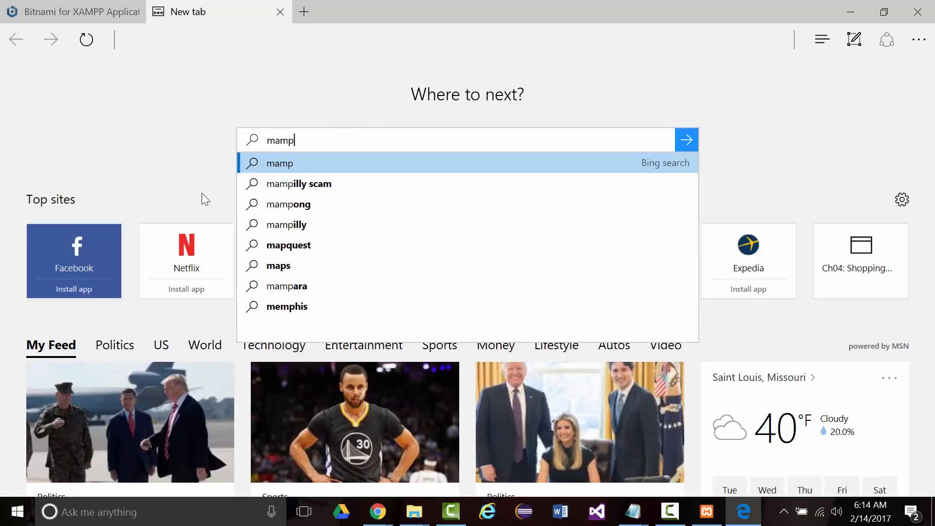
pyautogui.press('Return')
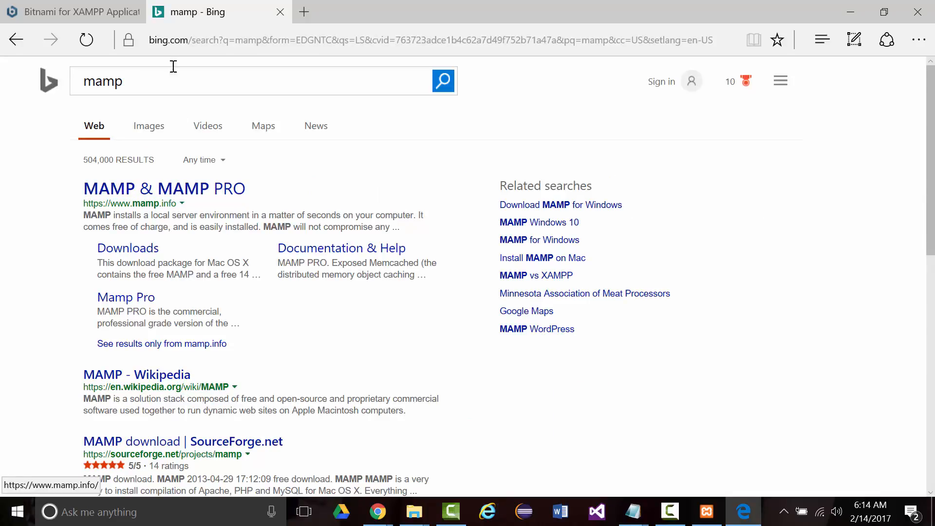
# - Search for wamp in another new tab, look through the results and close both search tabs
pyautogui.click(304, 12)
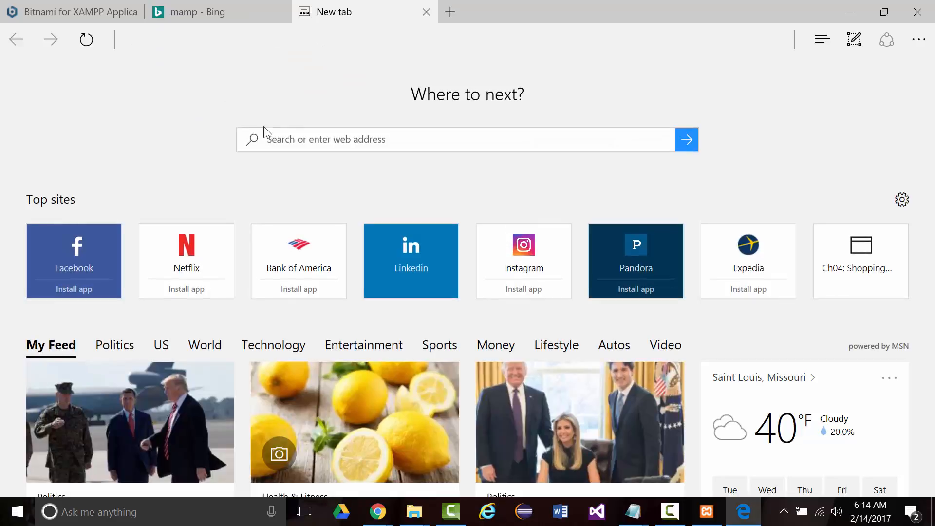
pyautogui.write('wamp')
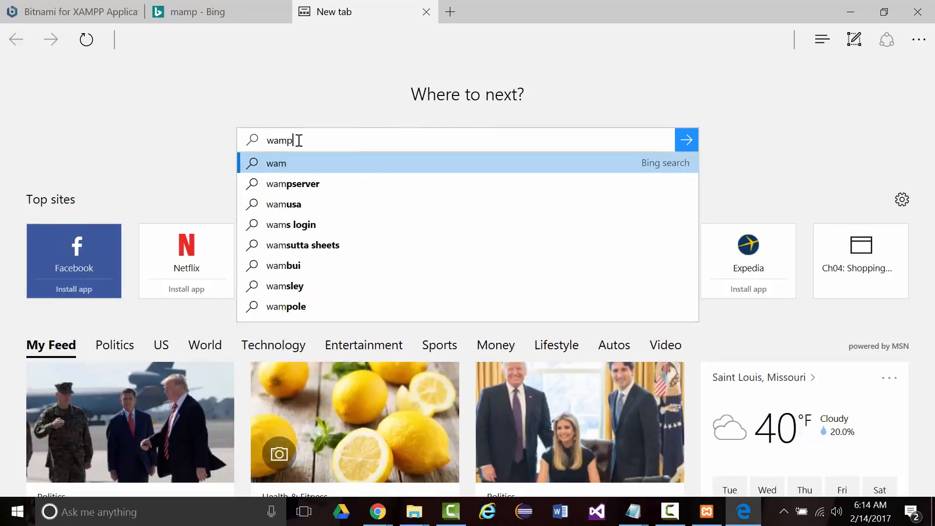
pyautogui.press('Return')
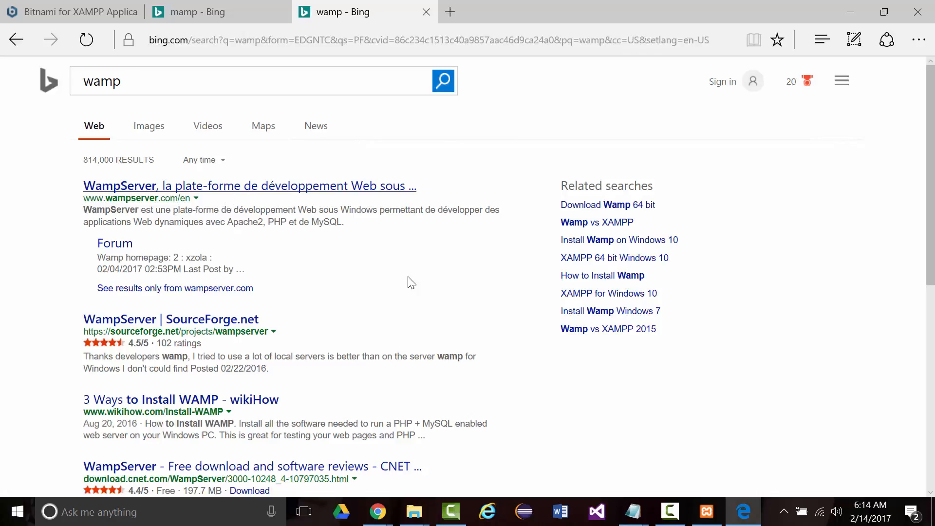
pyautogui.scroll(-1, 380, 297)
pyautogui.scroll(-2, 376, 304)
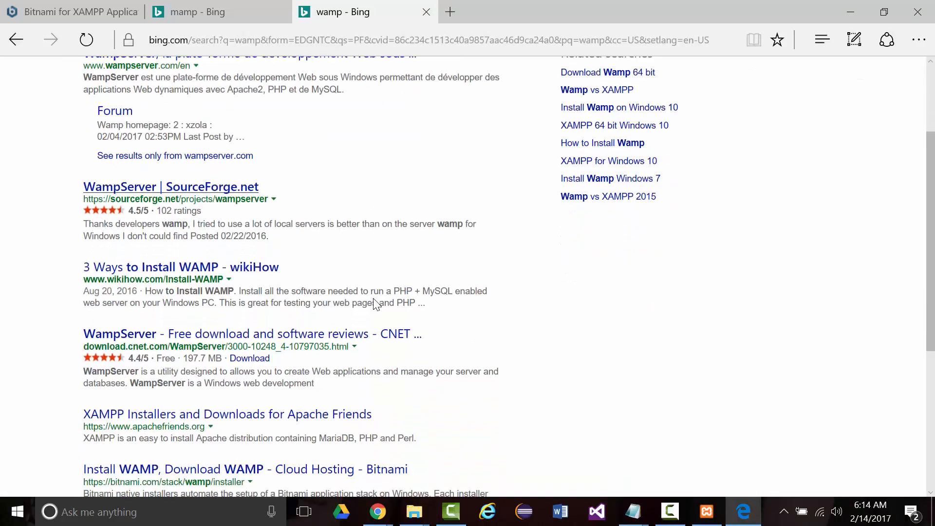
pyautogui.scroll(3, 370, 296)
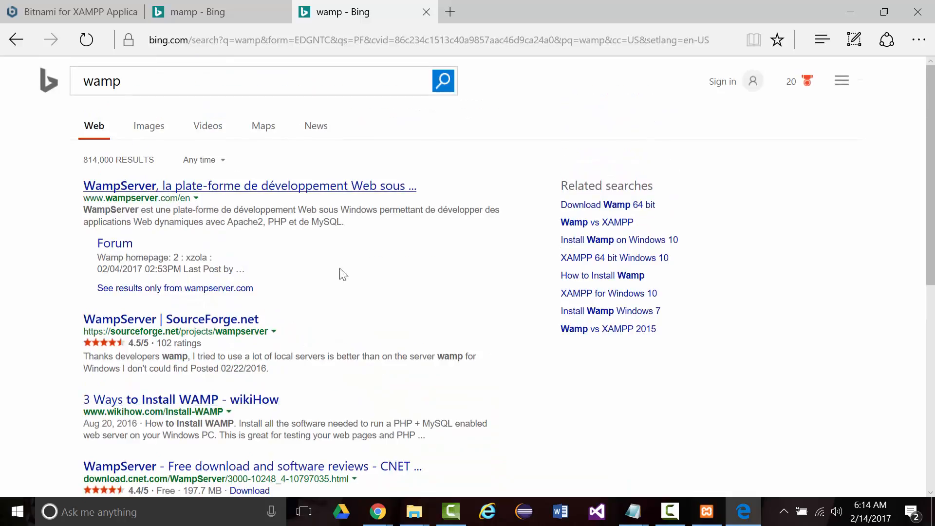
pyautogui.click(426, 12)
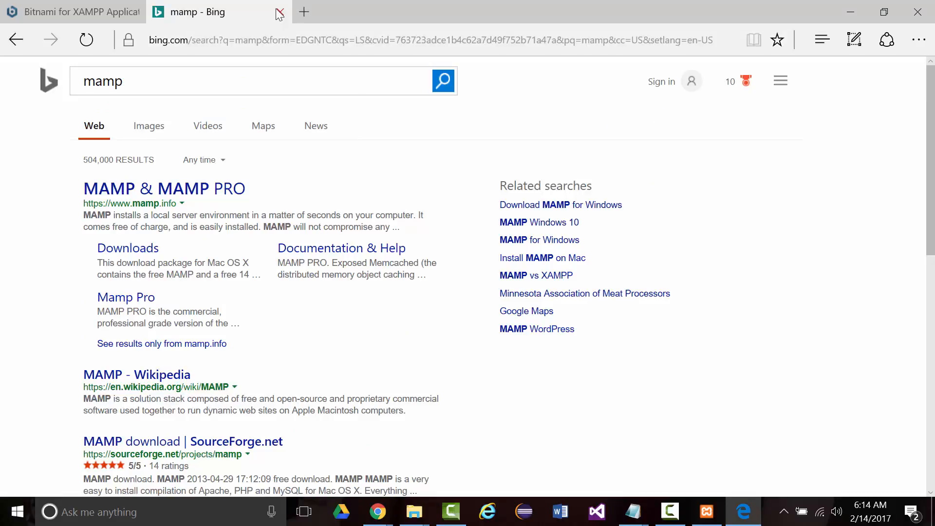
pyautogui.click(281, 12)
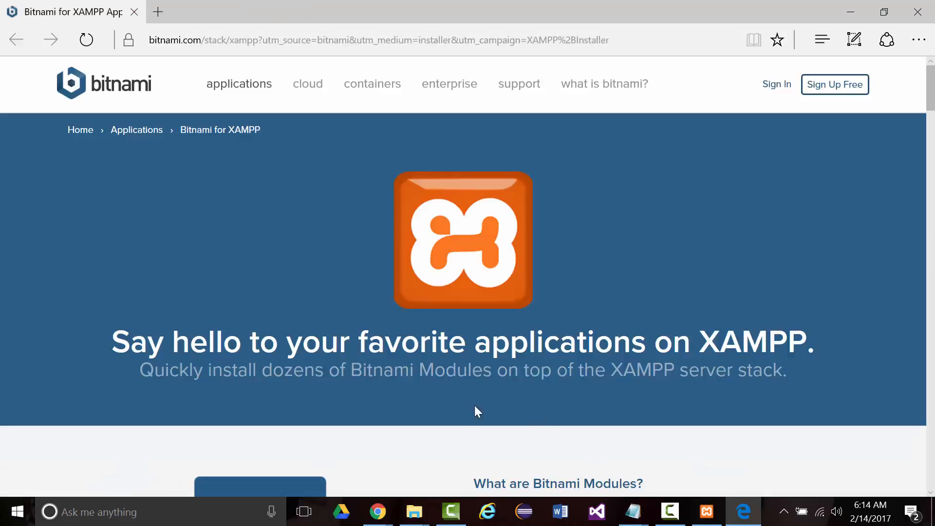
# - Finish the XAMPP setup with the Control Panel launch option checked and save the US English language choice
pyautogui.click(705, 516)
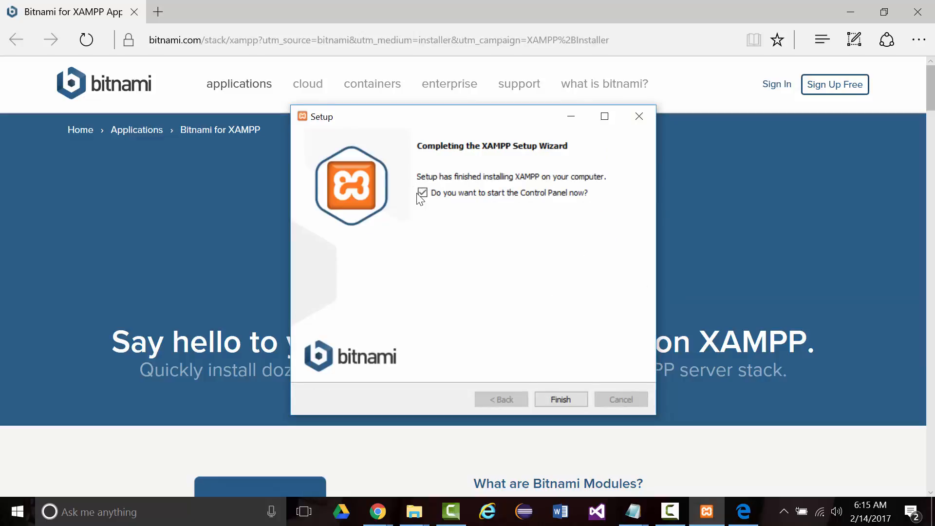
pyautogui.click(553, 399)
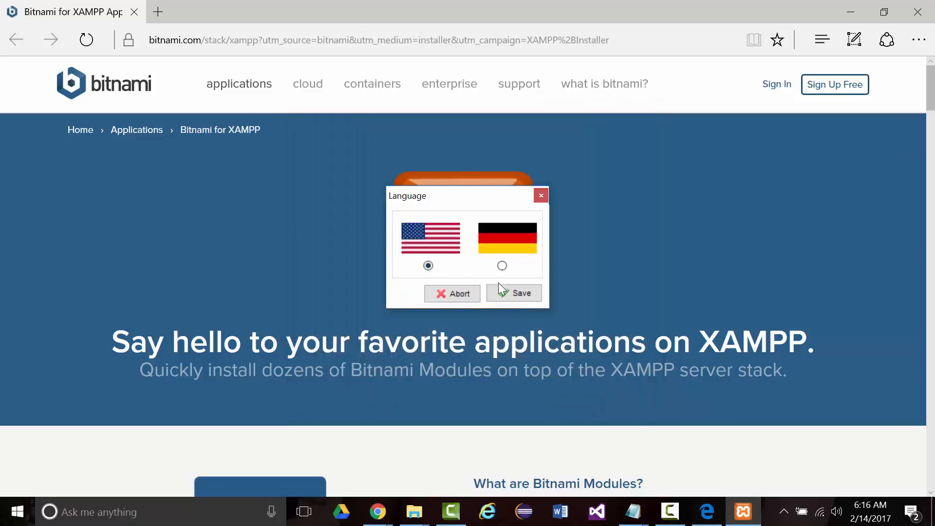
pyautogui.click(507, 295)
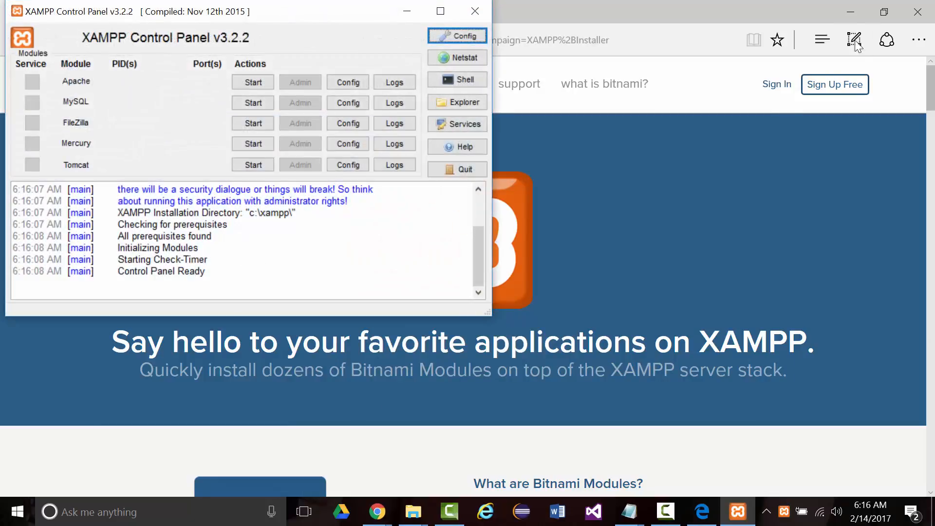
# - Minimize the open browser and file windows, and reposition the XAMPP Control Panel on the cleared desktop
pyautogui.click(852, 11)
pyautogui.moveTo(772, 80)
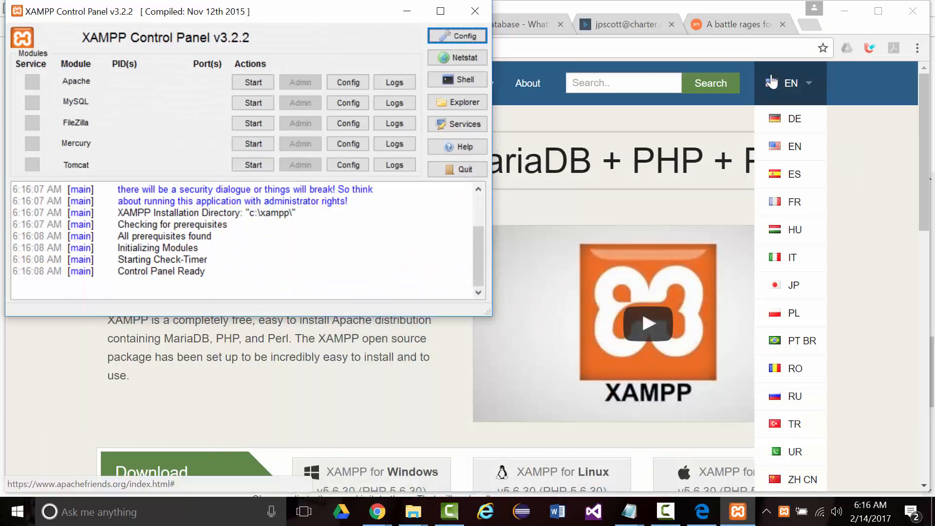
pyautogui.click(847, 11)
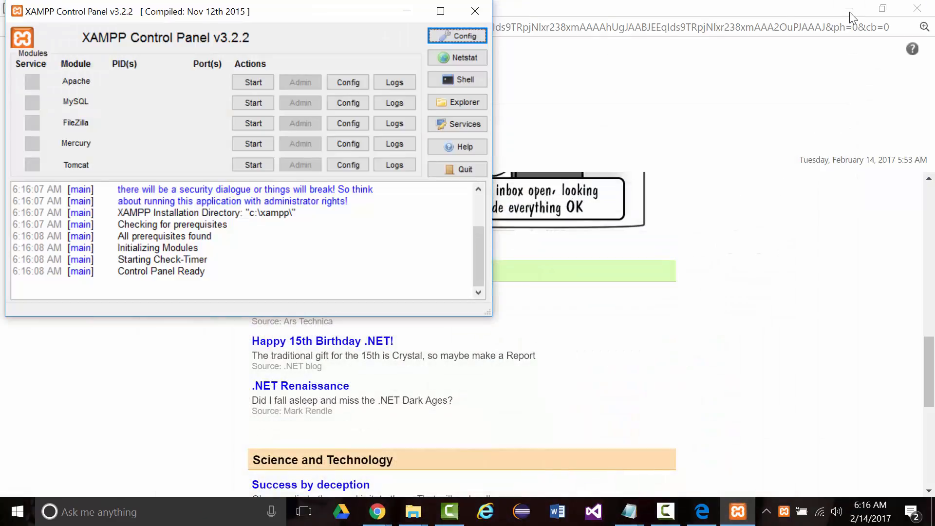
pyautogui.click(851, 13)
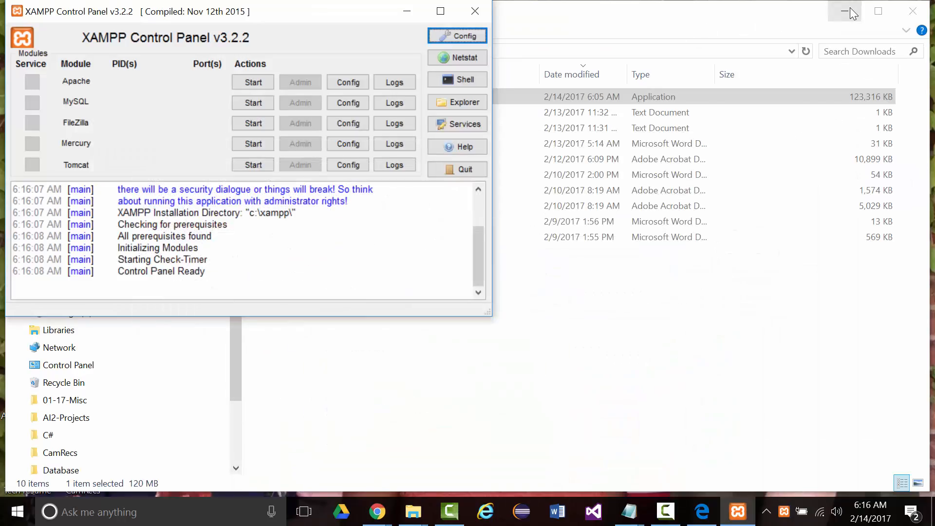
pyautogui.click(849, 8)
pyautogui.click(847, 13)
pyautogui.moveTo(389, 17); pyautogui.dragTo(782, 44)
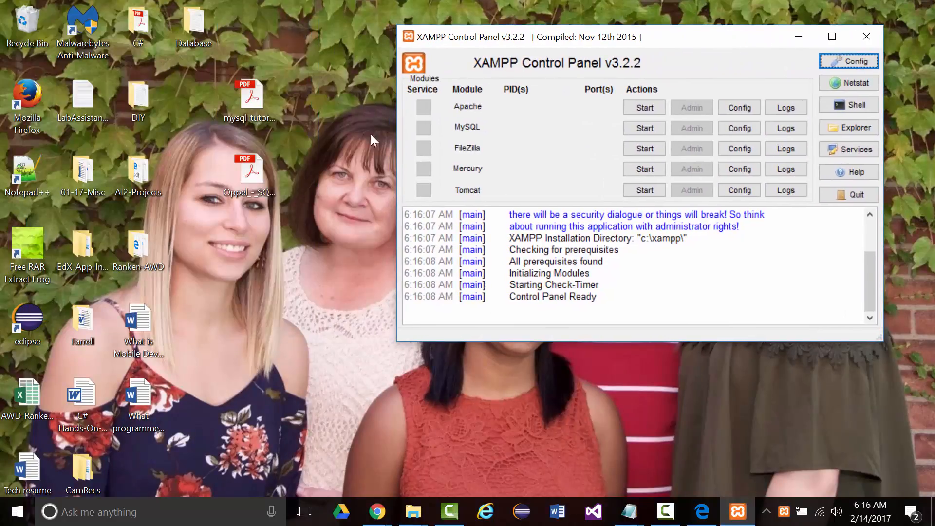
# - Find XAMPP Control Panel in the XAMPP folder of the installed apps and pin it to Start
pyautogui.click(24, 515)
pyautogui.scroll(-15, 59, 395)
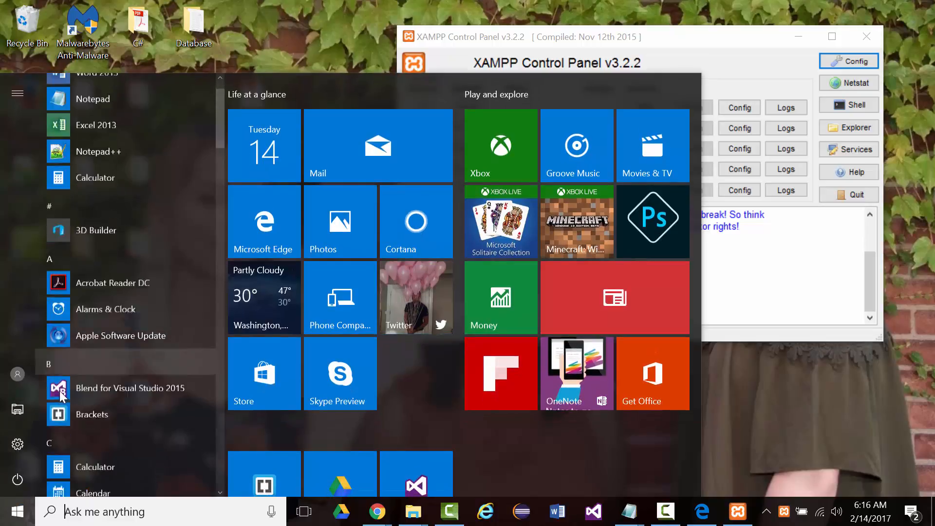
pyautogui.scroll(-10, 61, 400)
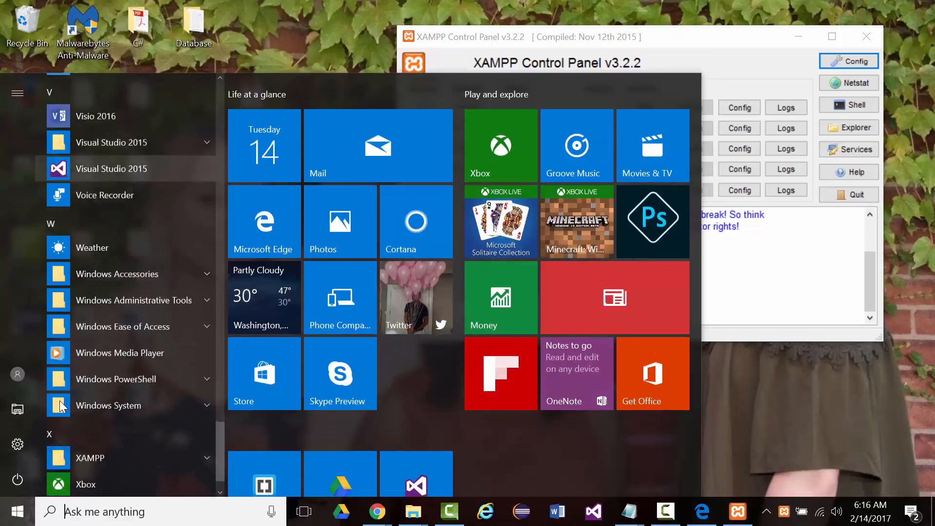
pyautogui.click(67, 417)
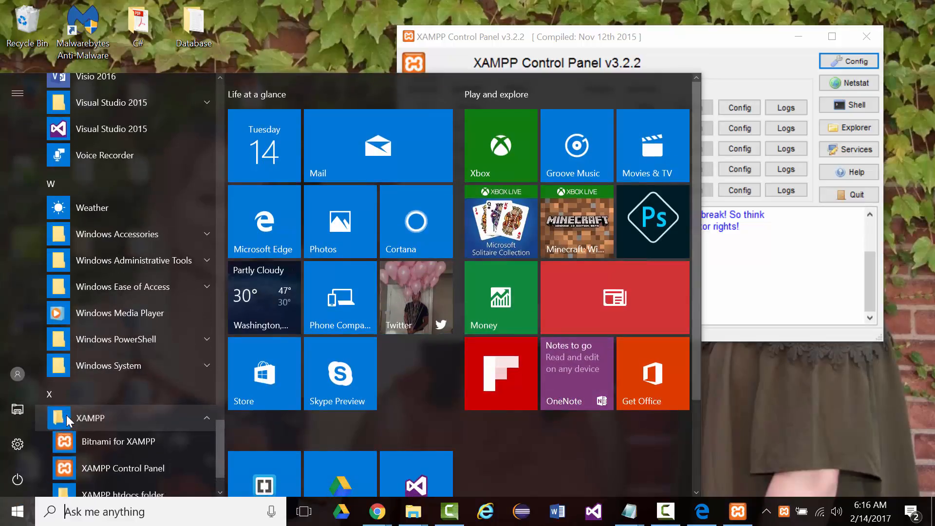
pyautogui.scroll(-1, 165, 366)
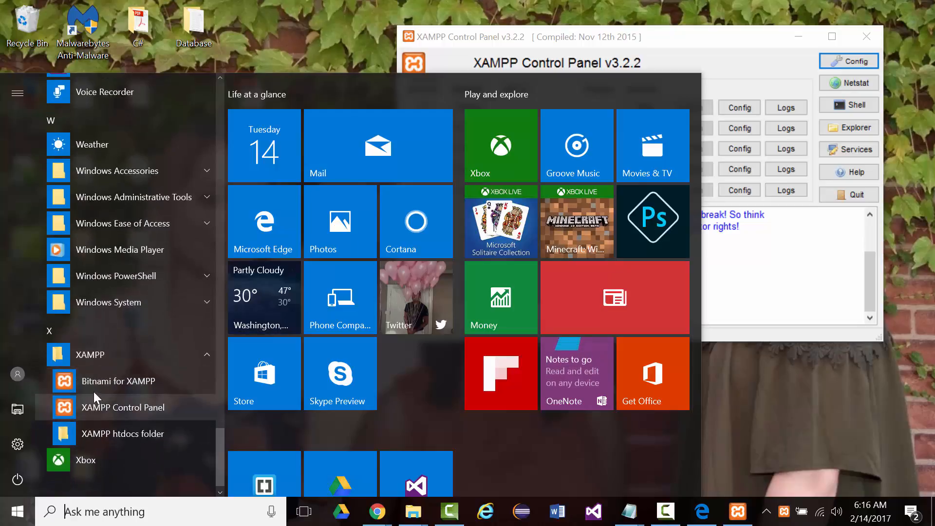
pyautogui.click(88, 408)
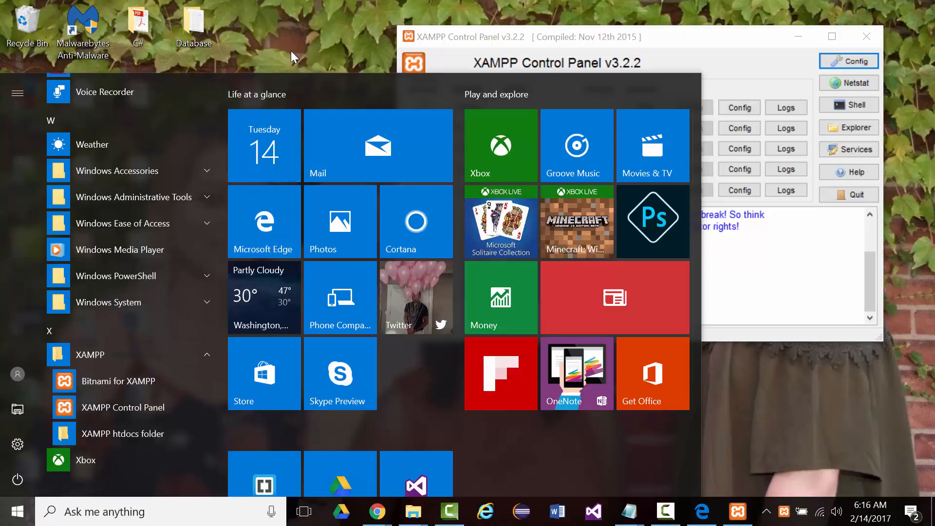
pyautogui.rightClick(63, 410)
pyautogui.click(93, 426)
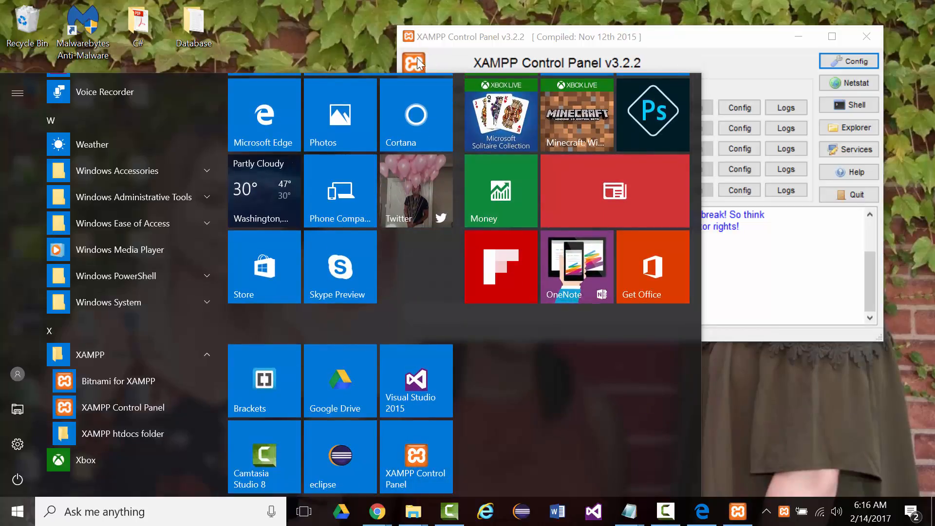
pyautogui.click(802, 427)
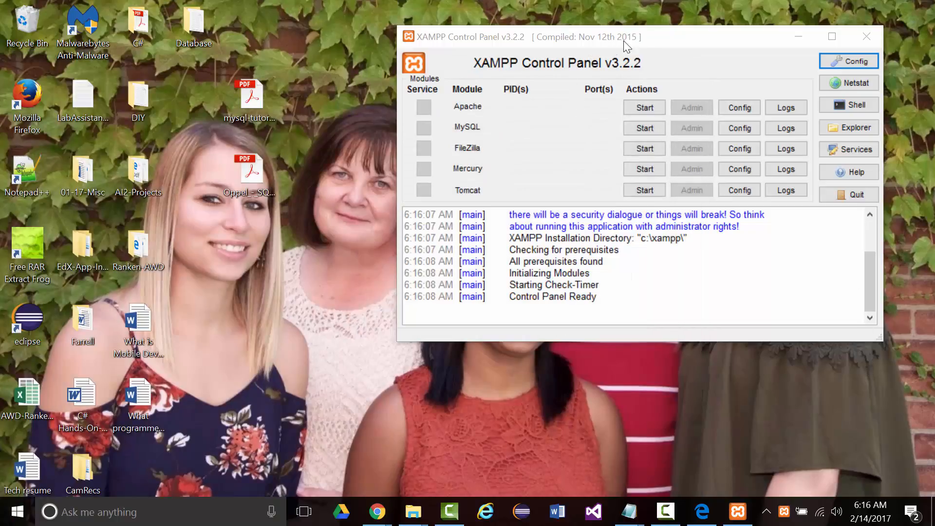
# - Reposition the XAMPP Control Panel on the desktop and start the Apache and MySQL modules
pyautogui.moveTo(589, 40); pyautogui.dragTo(278, 32)
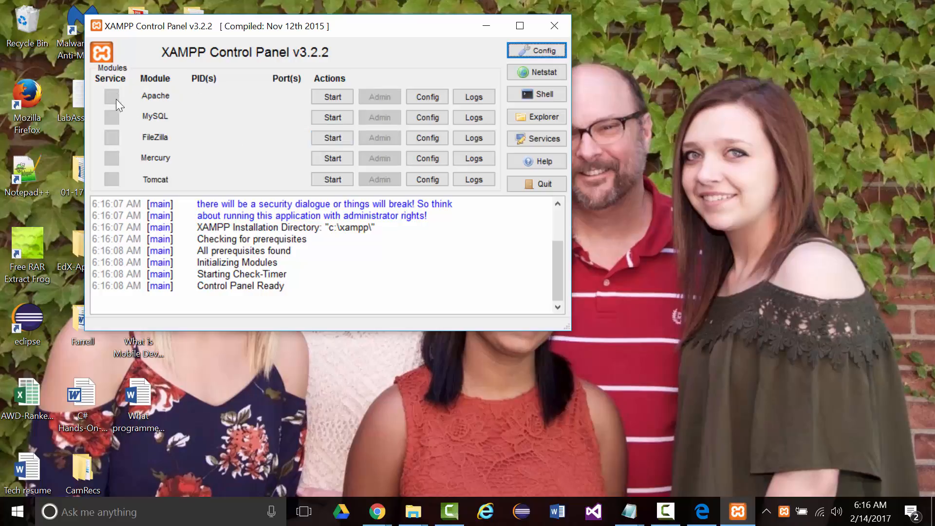
pyautogui.click(329, 96)
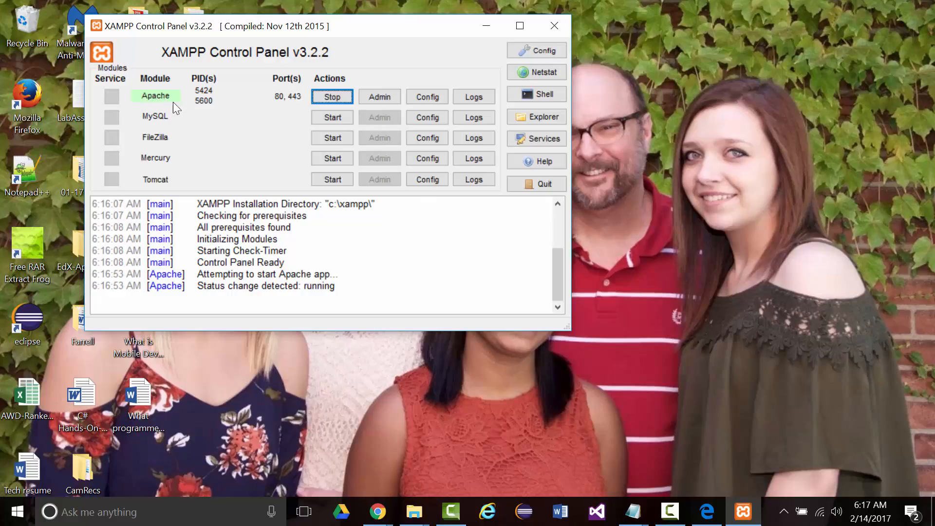
pyautogui.click(331, 118)
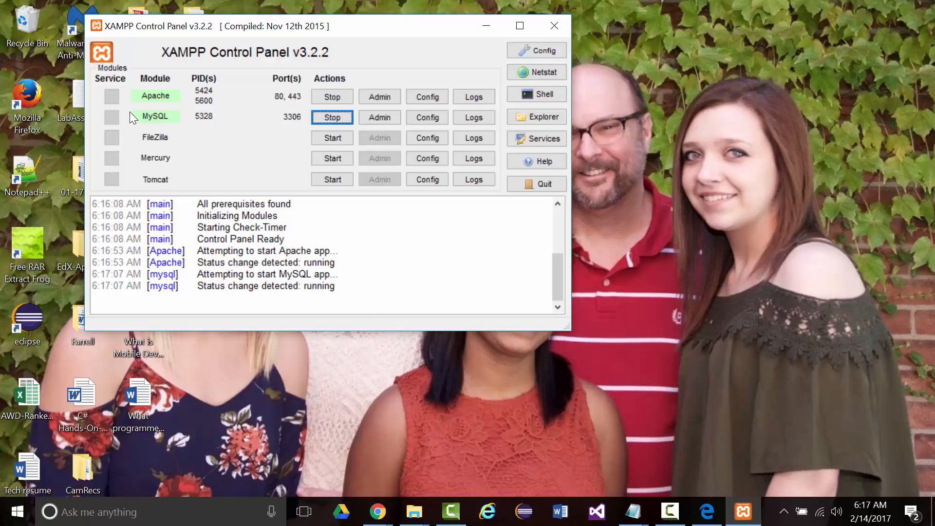
# - Stop the Apache and MySQL modules and start both of them again
pyautogui.click(316, 97)
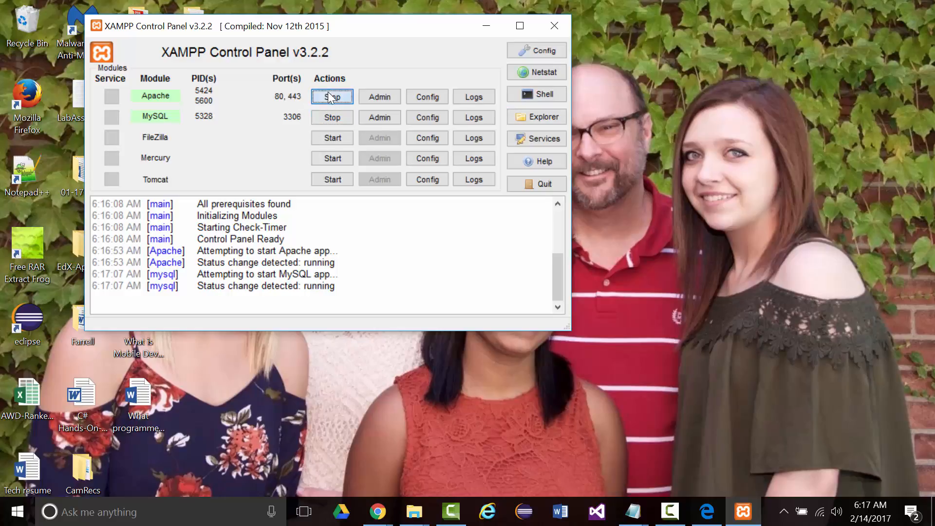
pyautogui.click(331, 118)
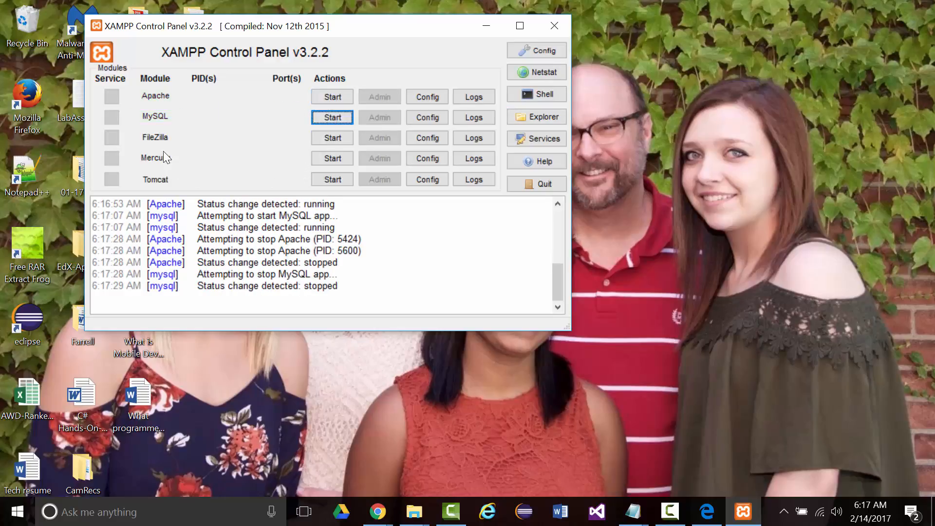
pyautogui.click(332, 97)
pyautogui.click(332, 118)
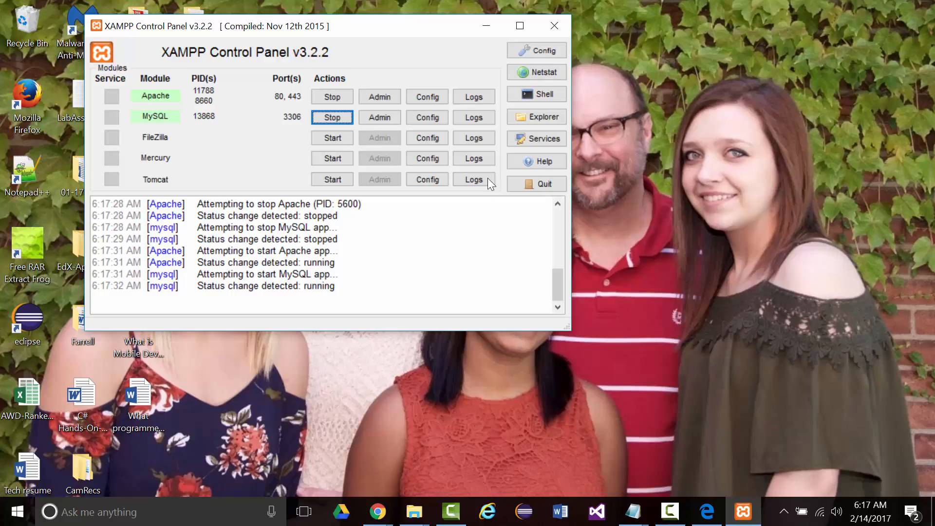
# - Open the XAMPP shell and connect to the database server as root with mysql -uroot
pyautogui.click(537, 92)
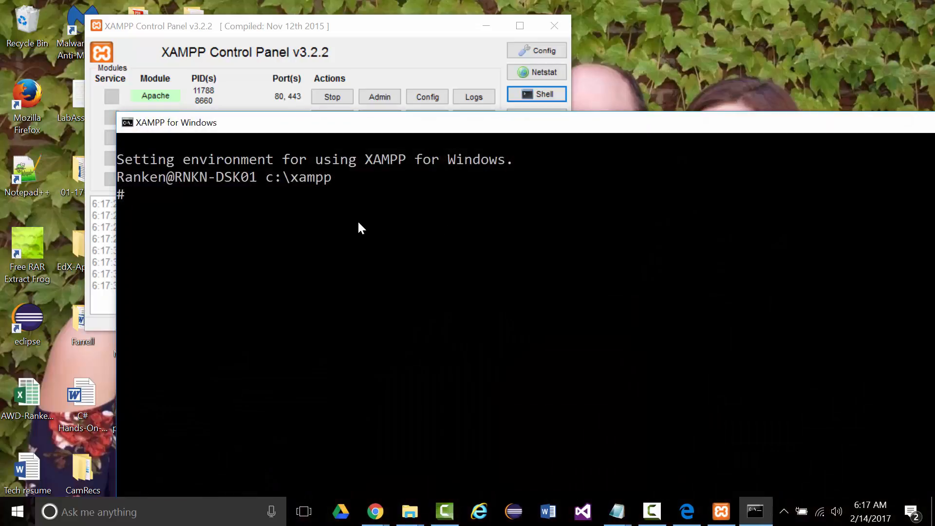
pyautogui.write('myo')
pyautogui.press('BackSpace')
pyautogui.write('sql -uroo')
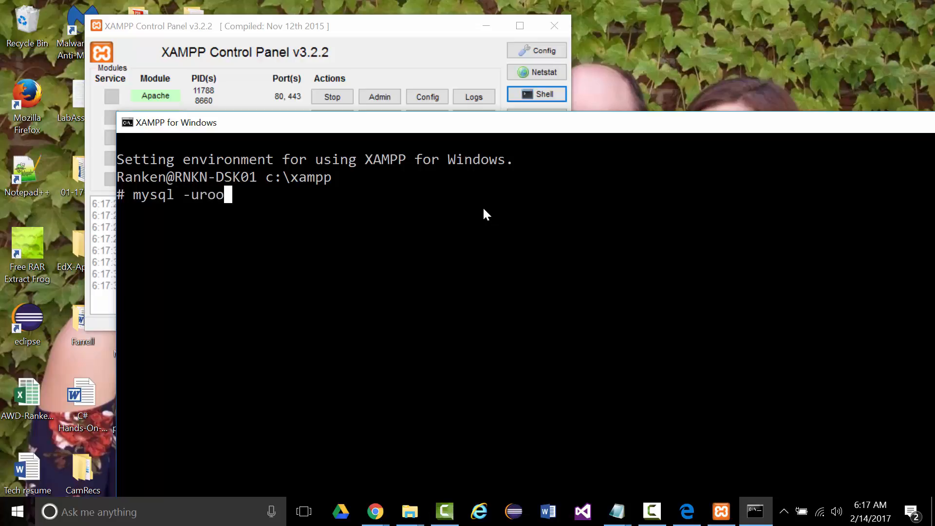
pyautogui.write('t')
pyautogui.press('Return')
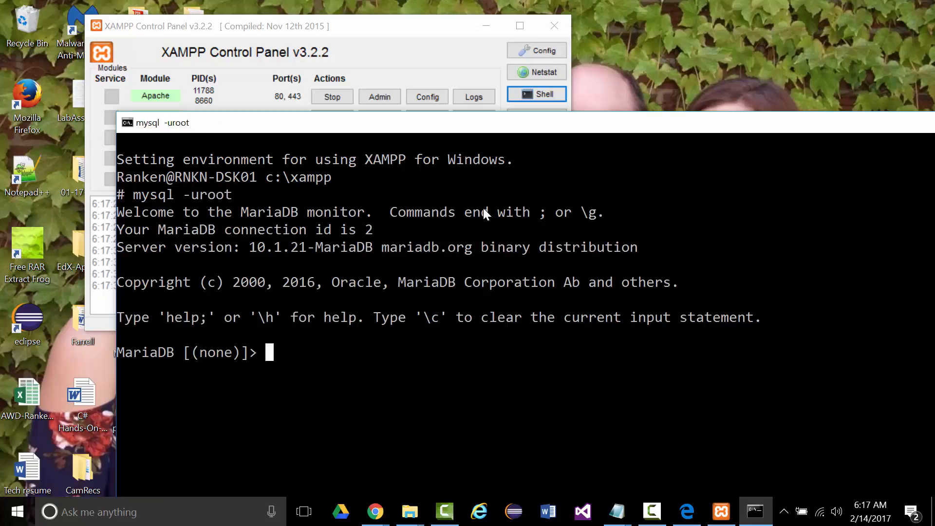